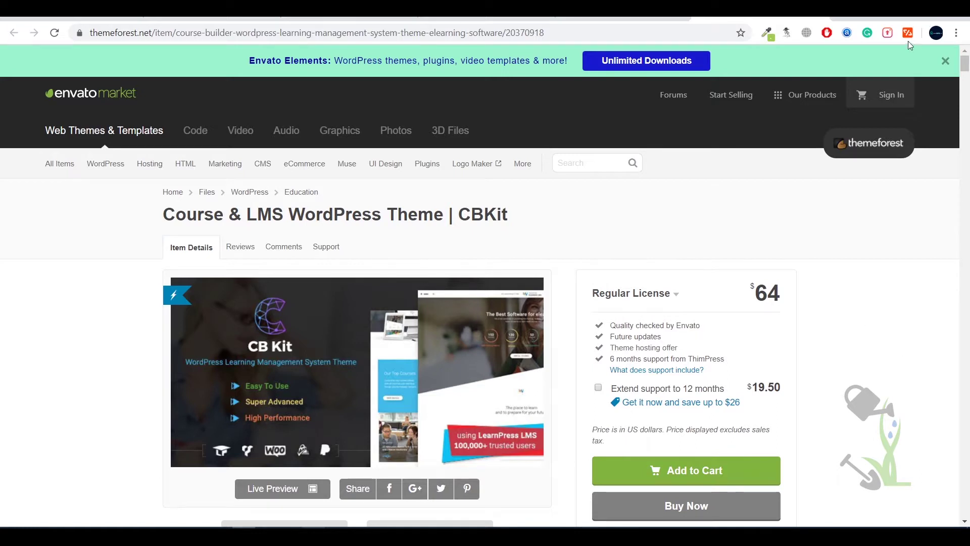
scroll(693, 221, "down", 15)
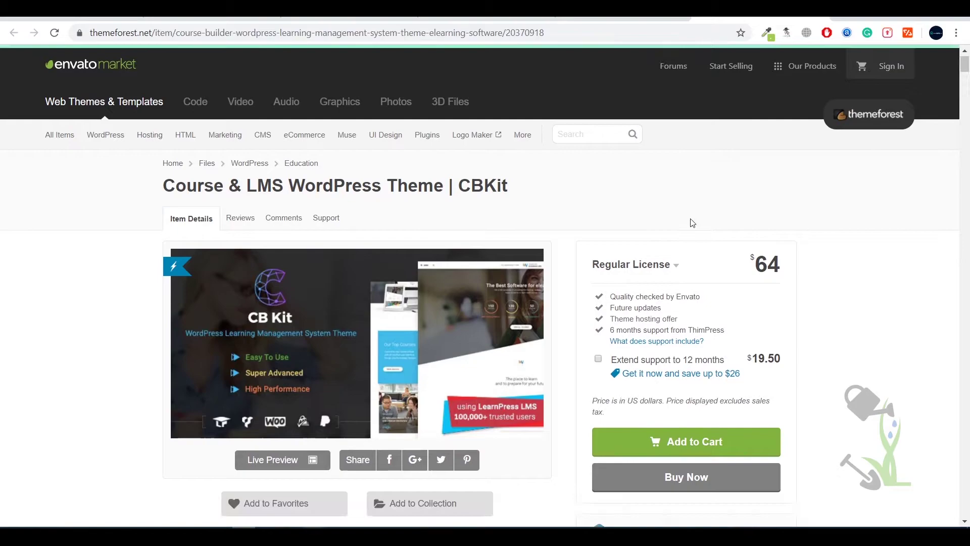
scroll(572, 171, "down", 20)
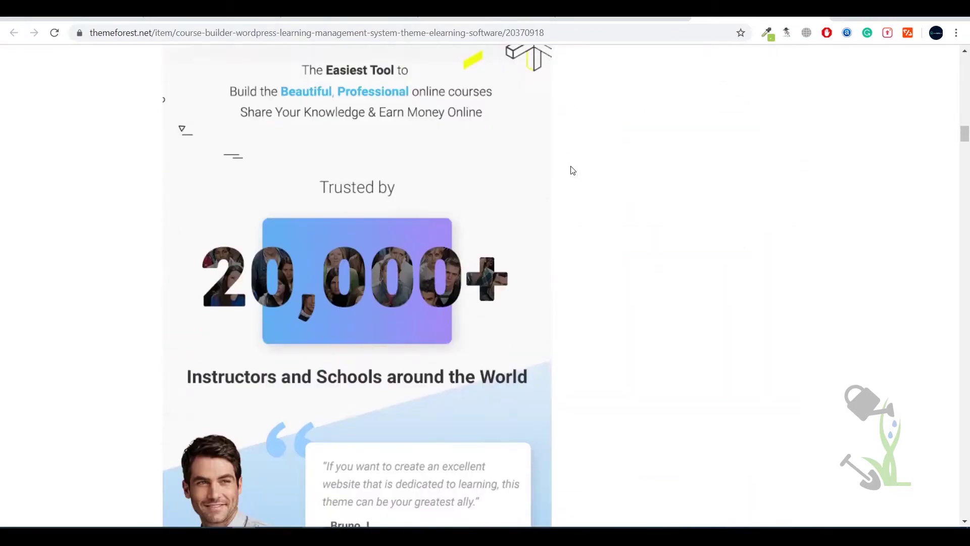
scroll(586, 165, "up", 9)
scroll(586, 164, "up", 20)
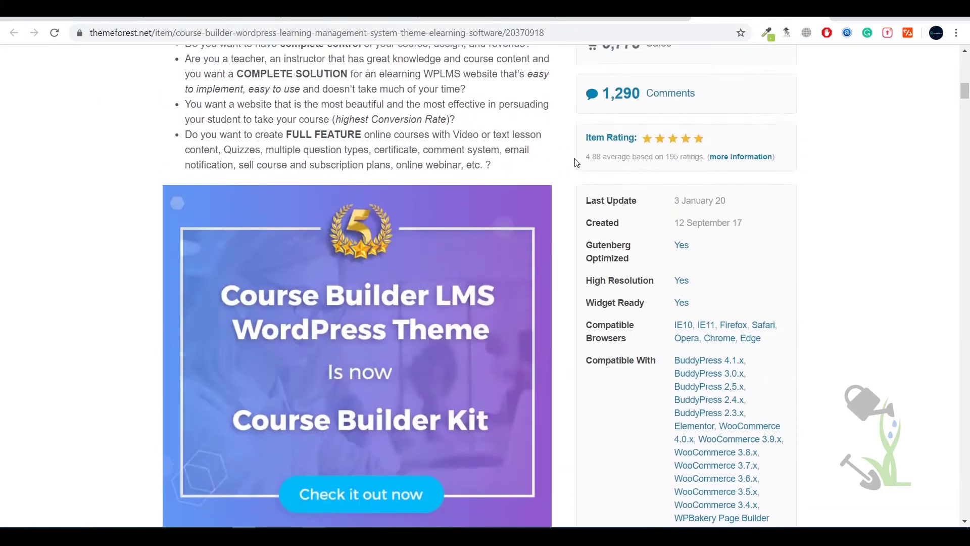
scroll(576, 158, "down", 6)
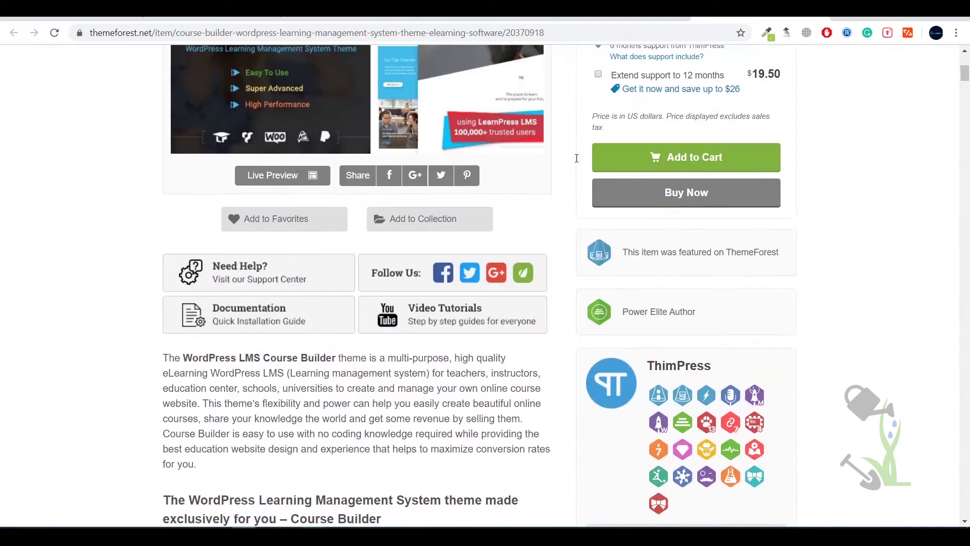
scroll(579, 161, "down", 2)
scroll(579, 162, "up", 5)
scroll(579, 161, "down", 19)
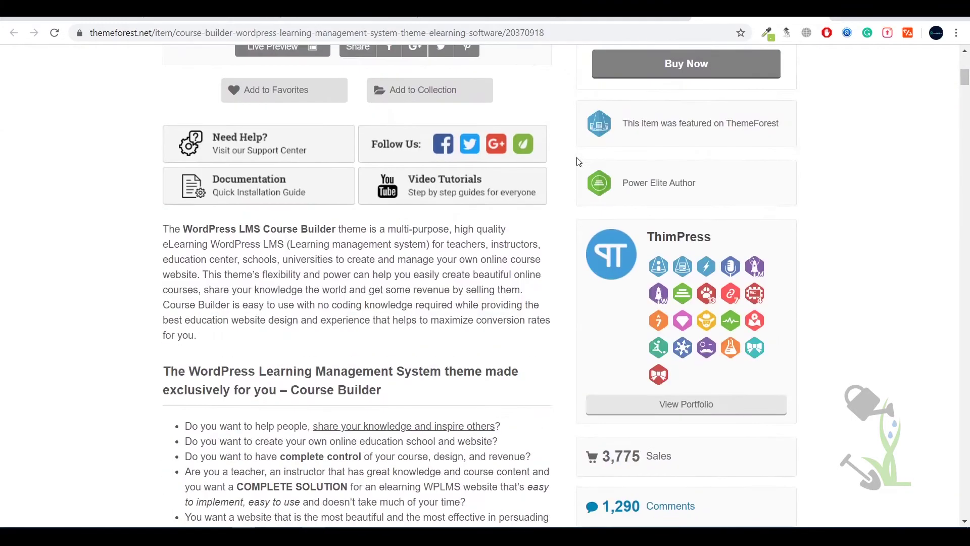
scroll(579, 162, "down", 13)
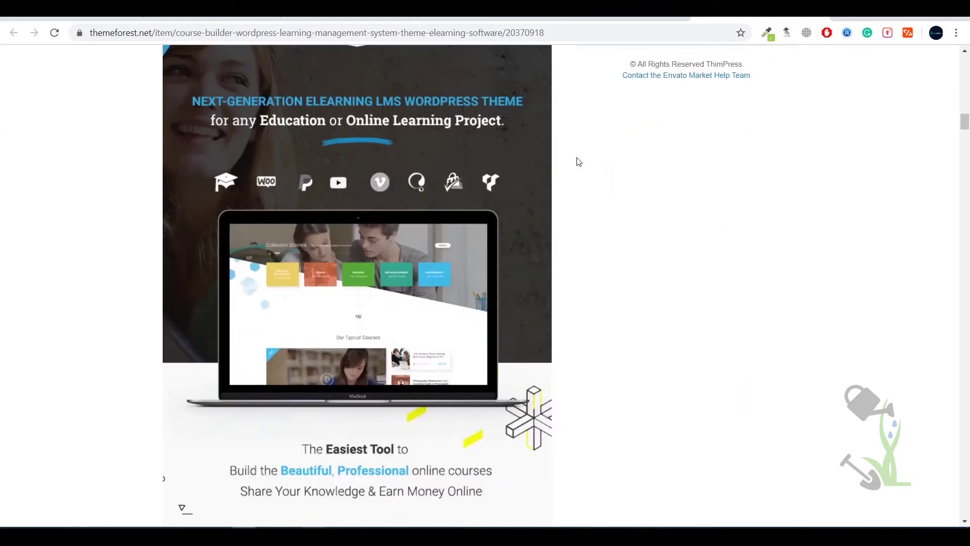
scroll(580, 162, "up", 20)
scroll(580, 161, "up", 10)
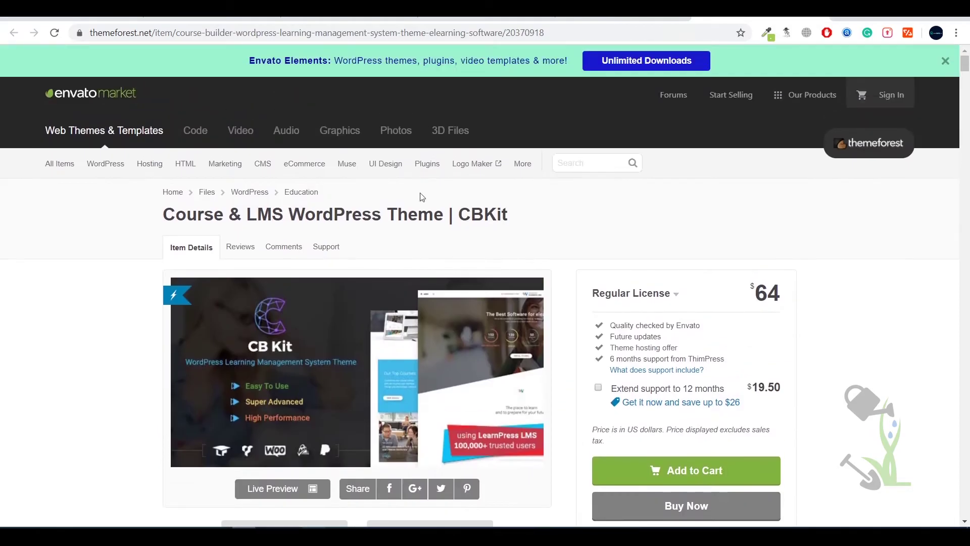
scroll(561, 186, "down", 12)
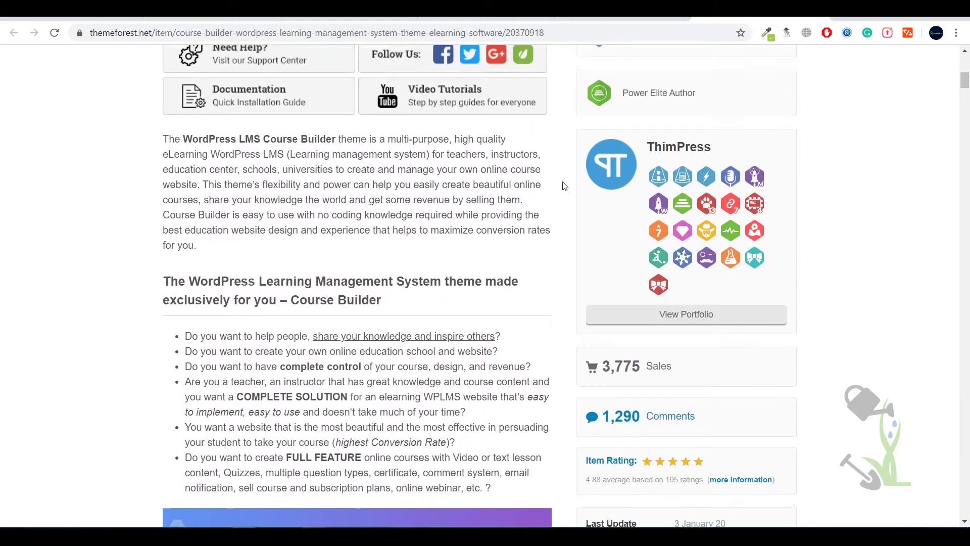
scroll(561, 186, "up", 5)
scroll(565, 186, "down", 10)
scroll(565, 186, "down", 1)
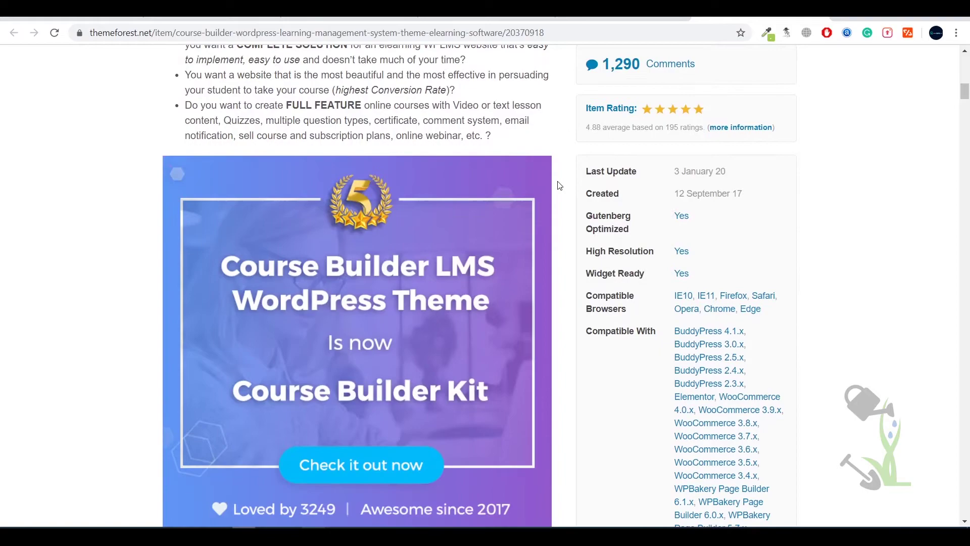
scroll(572, 171, "up", 5)
left_click_drag(602, 330, 676, 338)
scroll(661, 314, "down", 1)
scroll(613, 286, "down", 10)
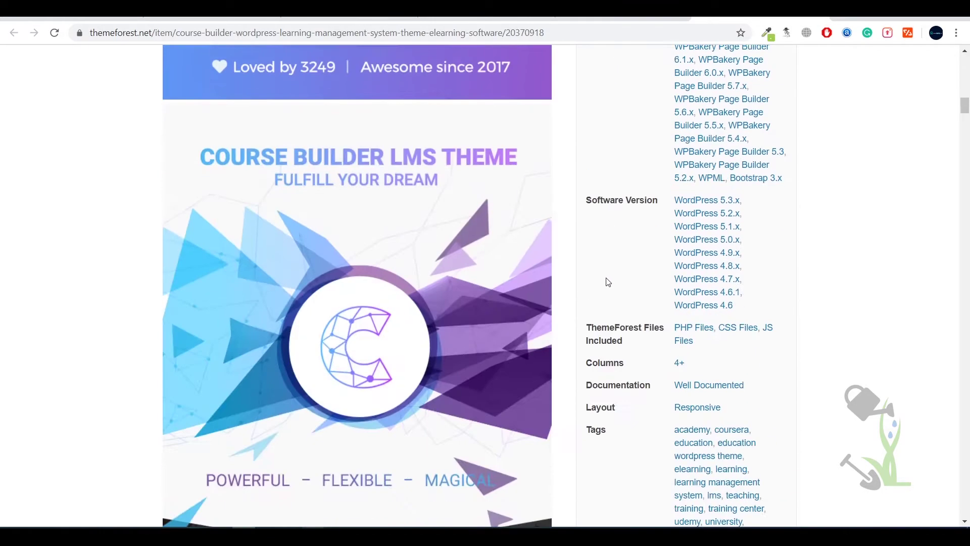
scroll(607, 281, "up", 6)
scroll(597, 272, "up", 15)
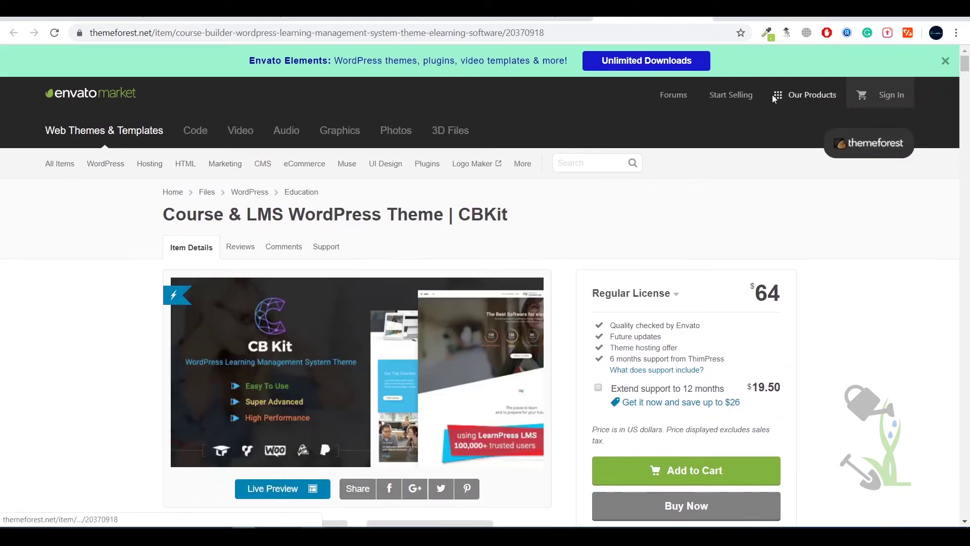
Step: Launch the CBKit live preview, check it while it loads, then go to the WordPress homepage
mouse_move(806, 95)
left_click(657, 8)
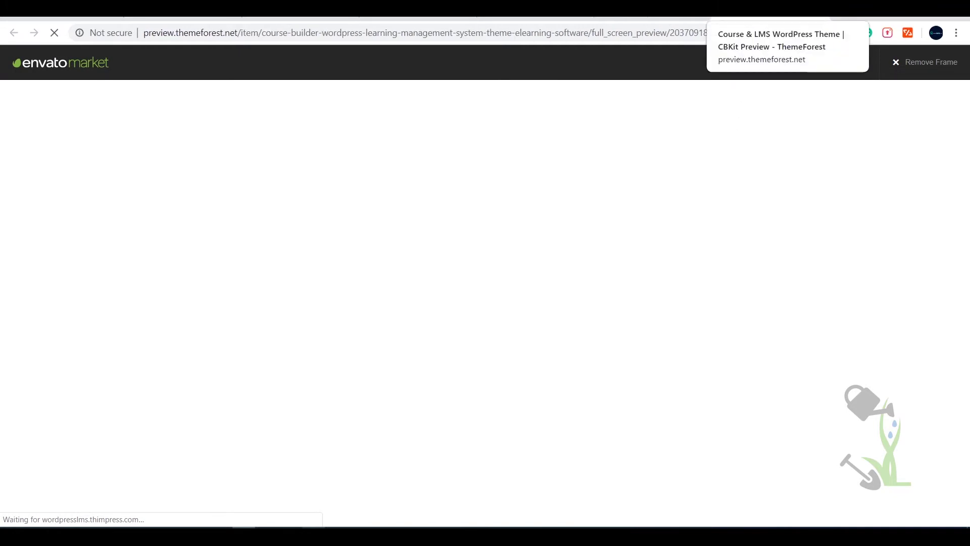
key("ctrl+shift+Tab")
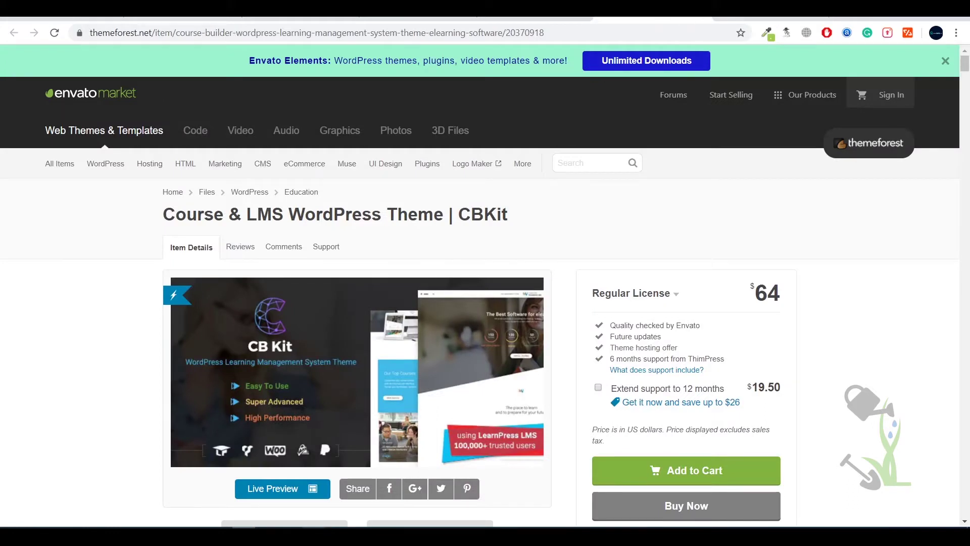
key("ctrl+Tab")
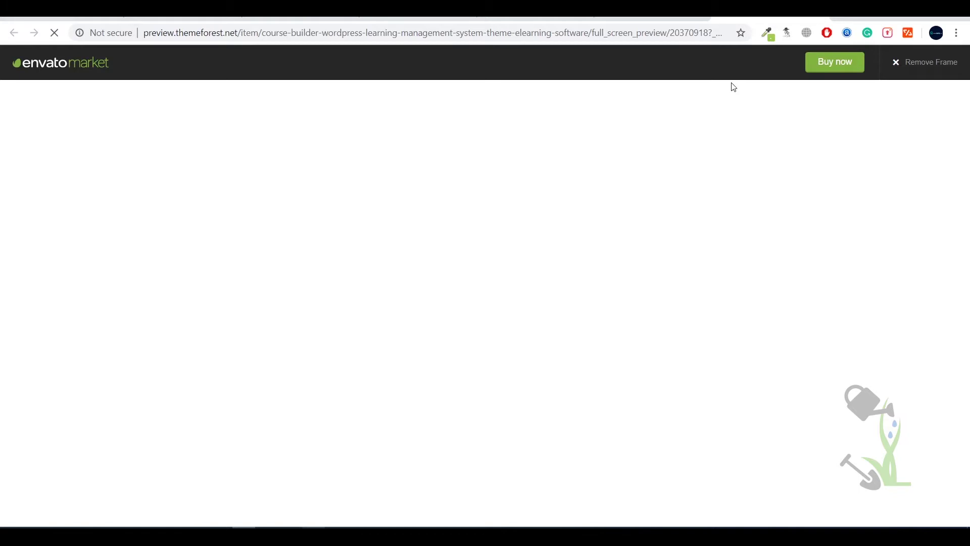
key("ctrl+shift+Tab")
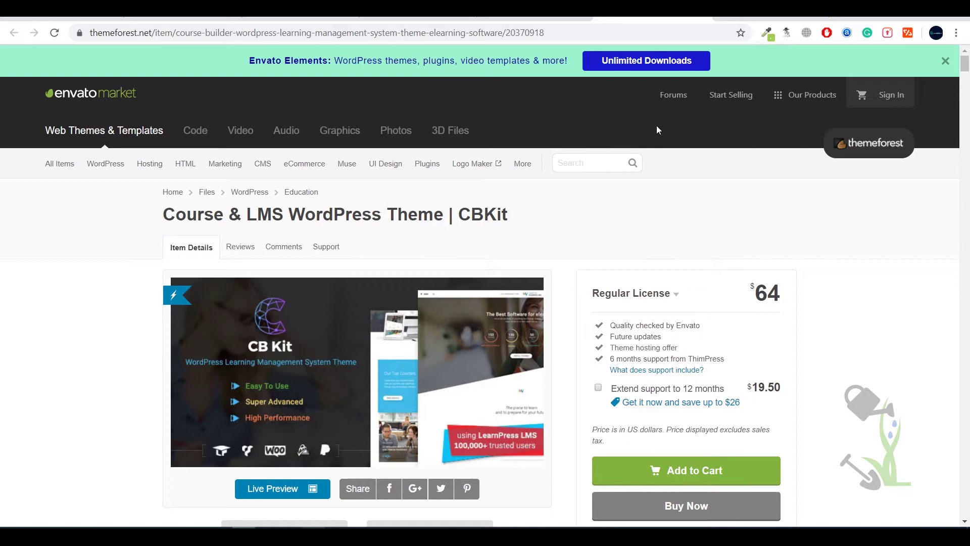
key("ctrl+Tab")
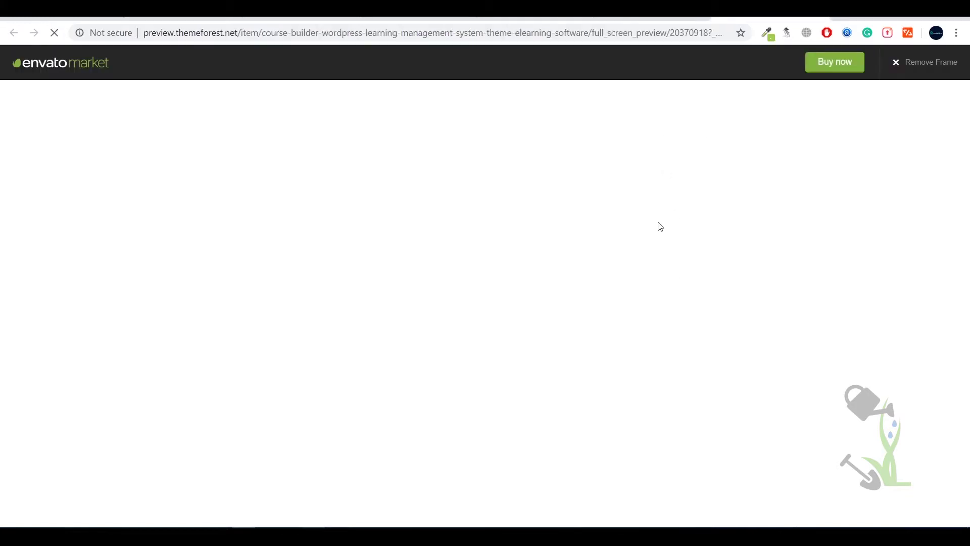
key("ctrl+shift+Tab")
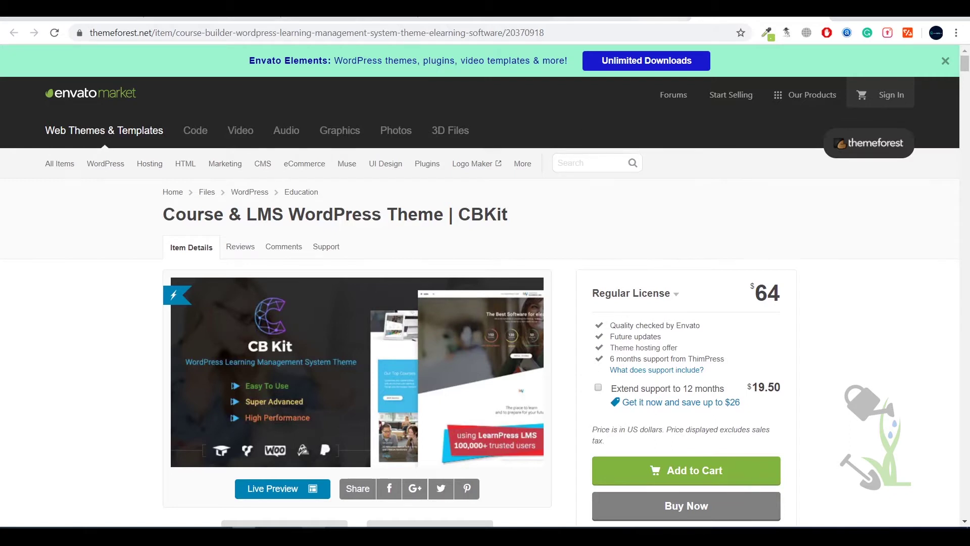
left_click(349, 18)
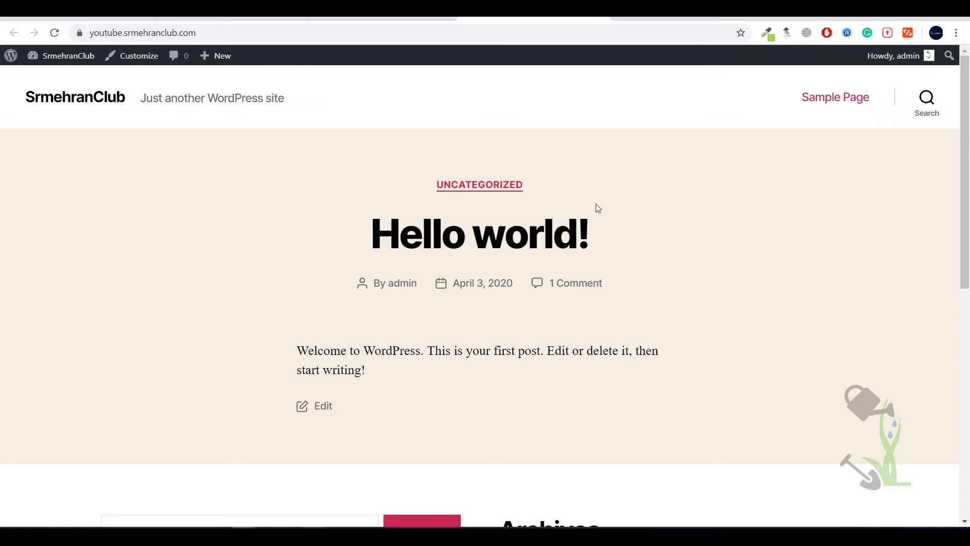
Step: Open the WordPress admin Dashboard by appending /wp-admin to the site URL
left_click(267, 36)
left_click(314, 33)
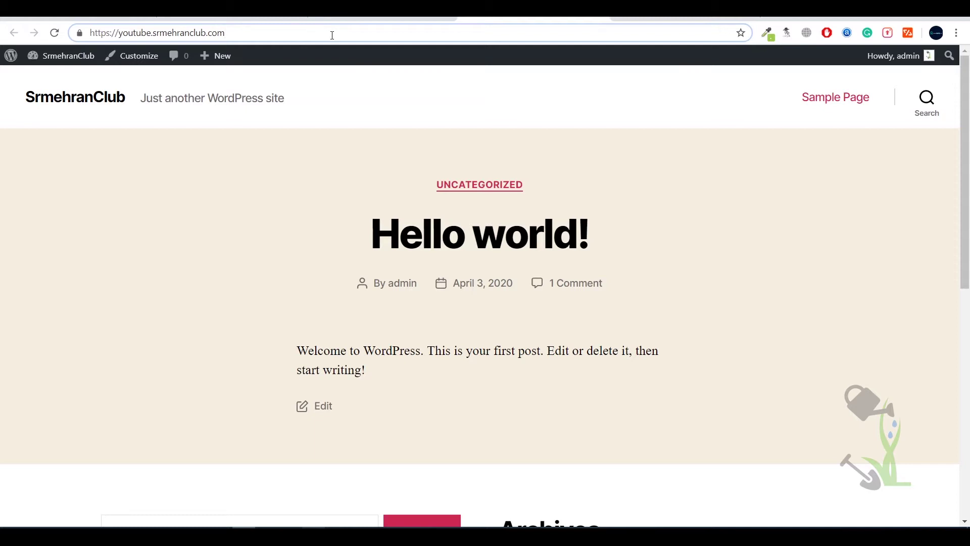
type("/fep")
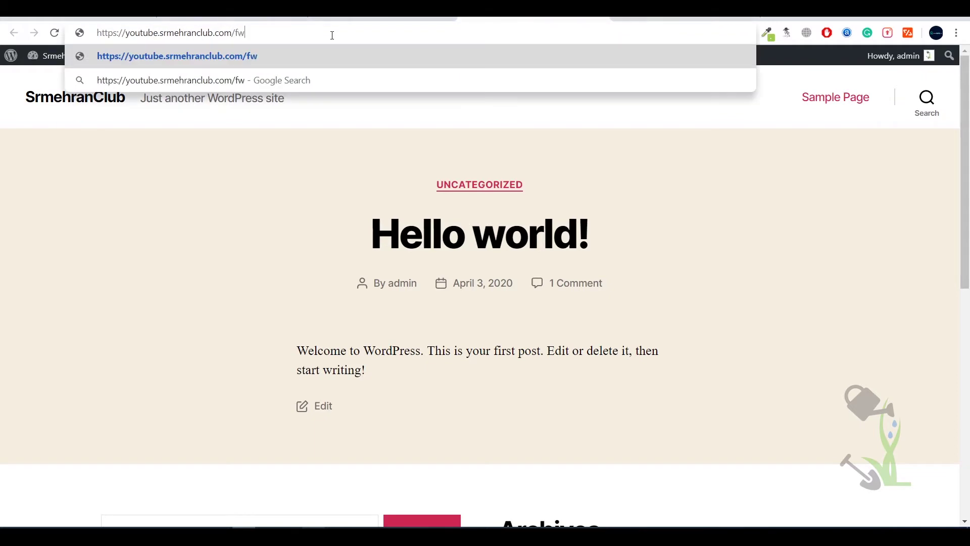
key("BackSpace")
key("BackSpace")
type("e")
key("BackSpace")
key("BackSpace")
type("wp")
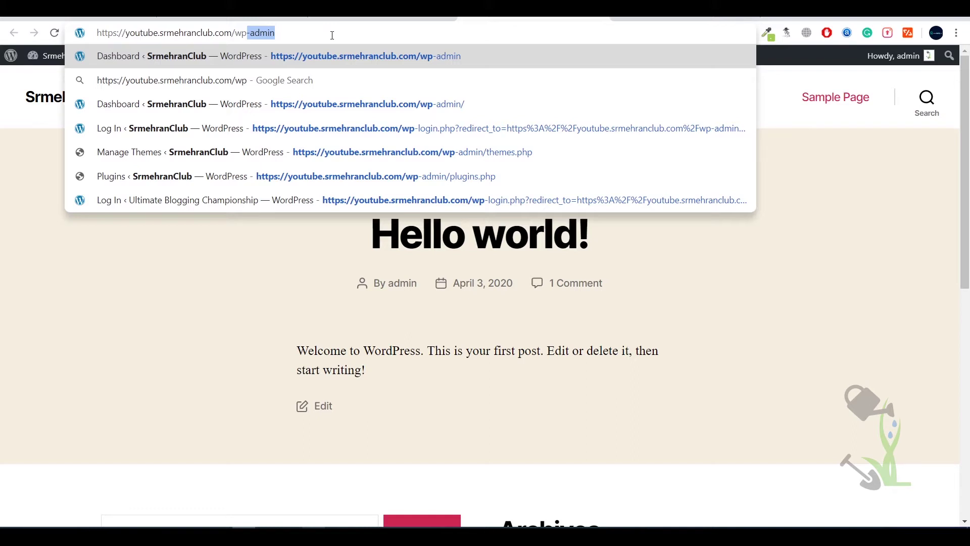
key("Return")
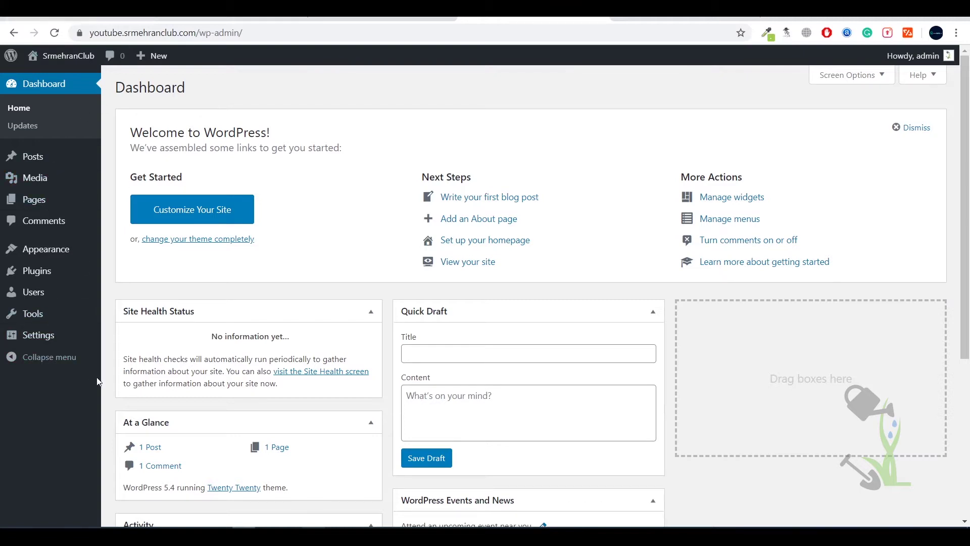
Step: Show the Settings submenu in the admin sidebar
mouse_move(83, 334)
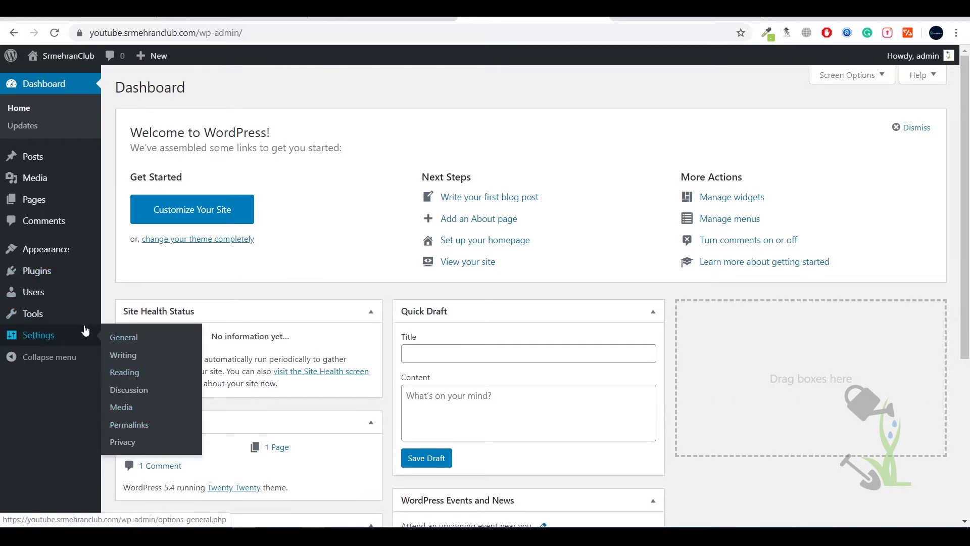
Step: Switch permalinks to the Post name structure (/%postname%/) and save the change
left_click(119, 424)
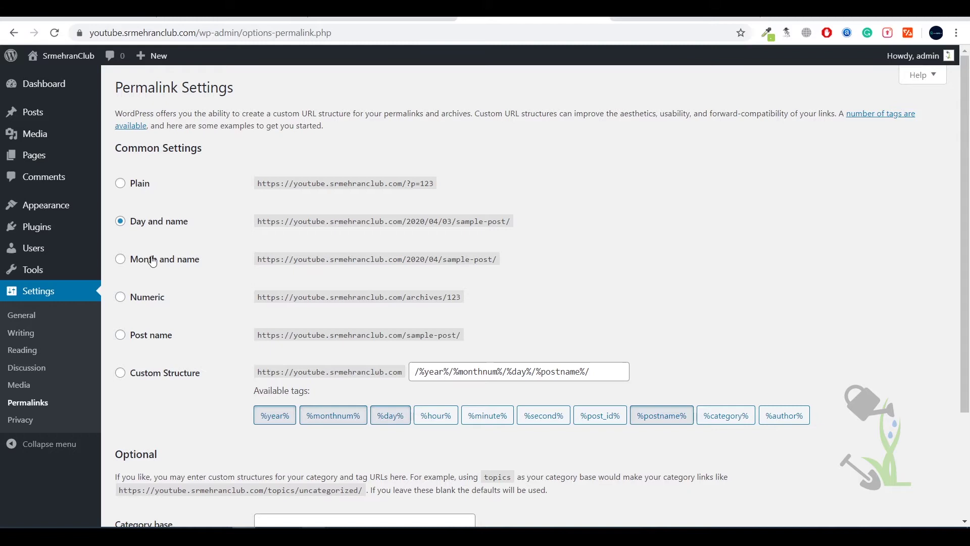
left_click(158, 339)
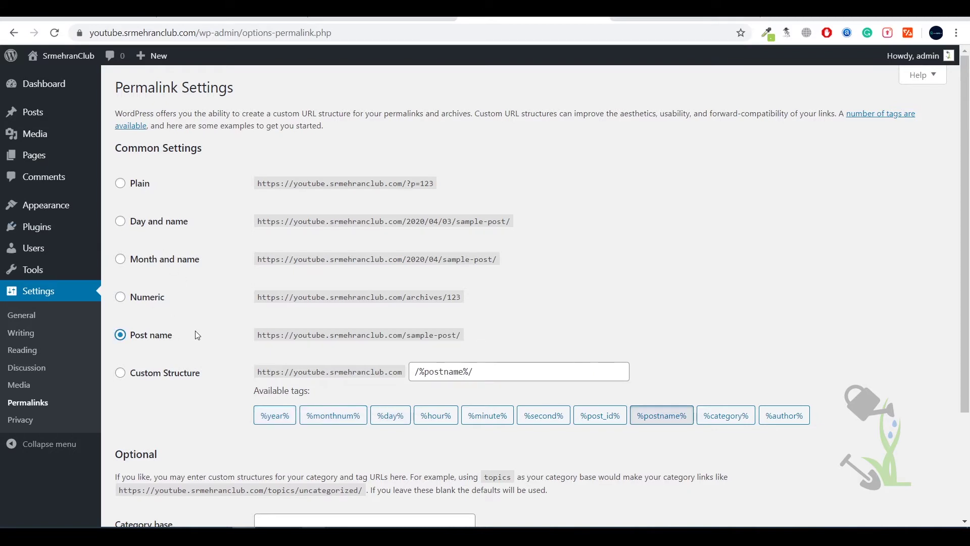
left_click_drag(195, 330, 132, 338)
left_click_drag(257, 334, 463, 342)
left_click(462, 341)
scroll(215, 393, "down", 3)
left_click(165, 455)
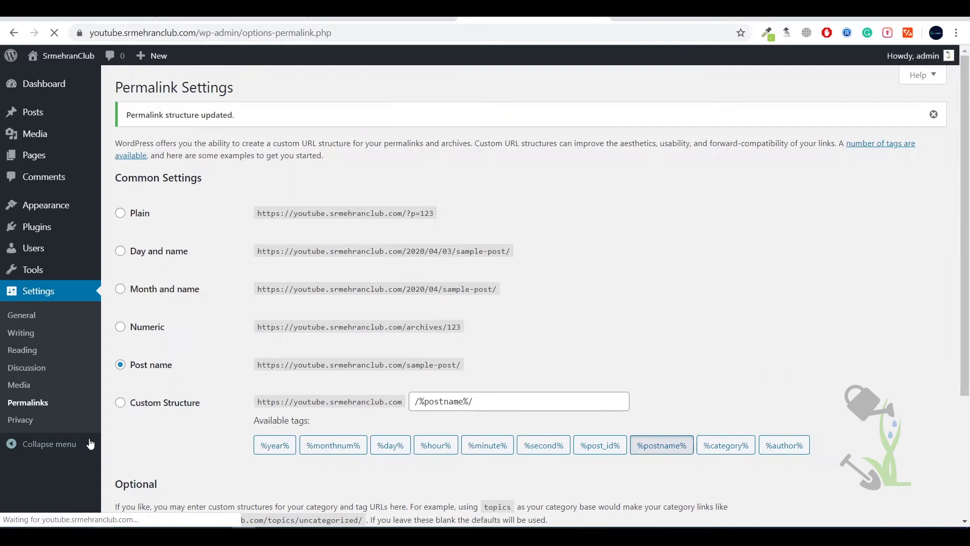
mouse_move(59, 265)
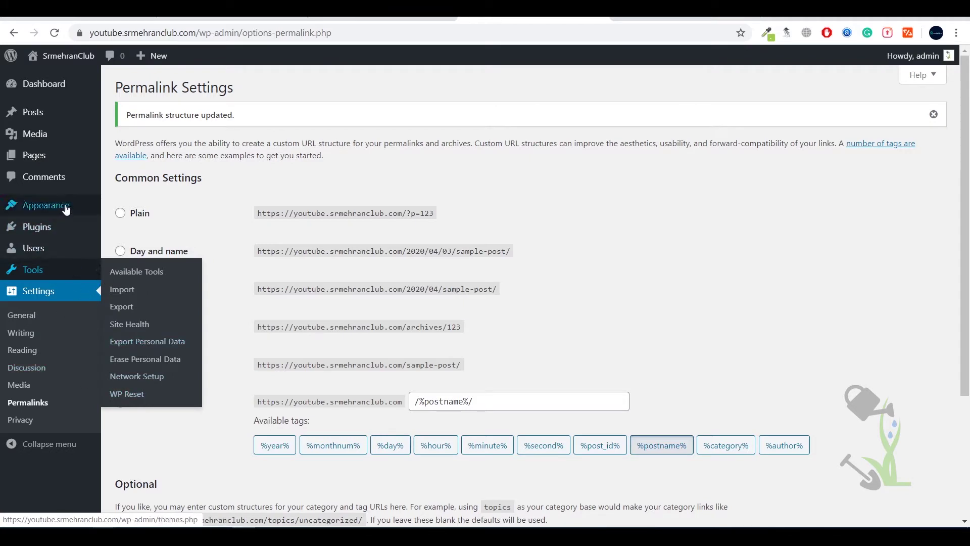
mouse_move(55, 253)
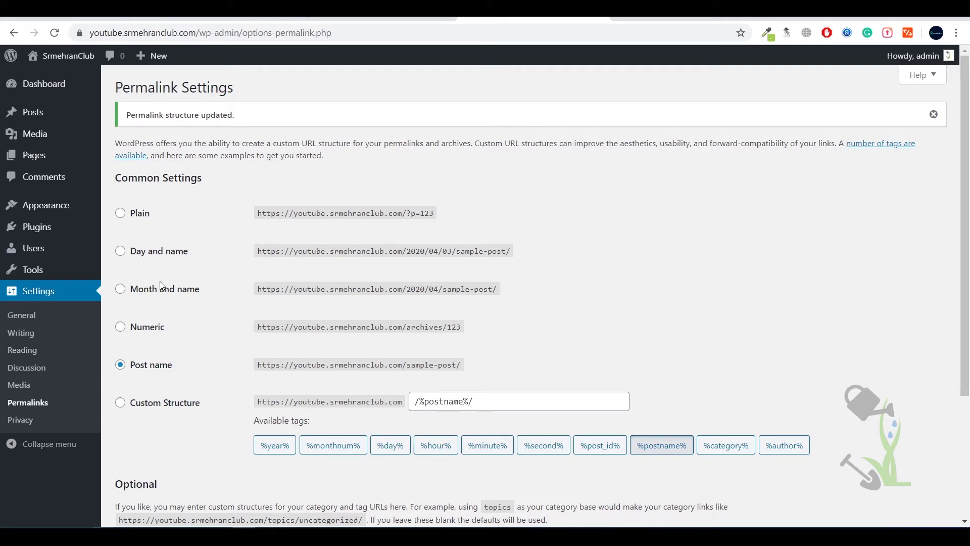
Step: Go to Appearance > Themes > Add New and browse the Popular themes
mouse_move(81, 231)
left_click(123, 216)
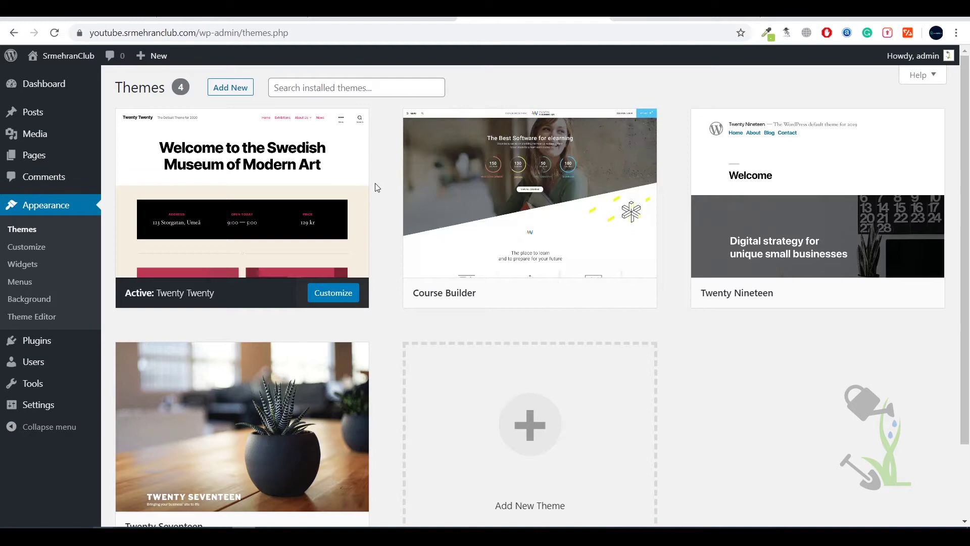
left_click(226, 89)
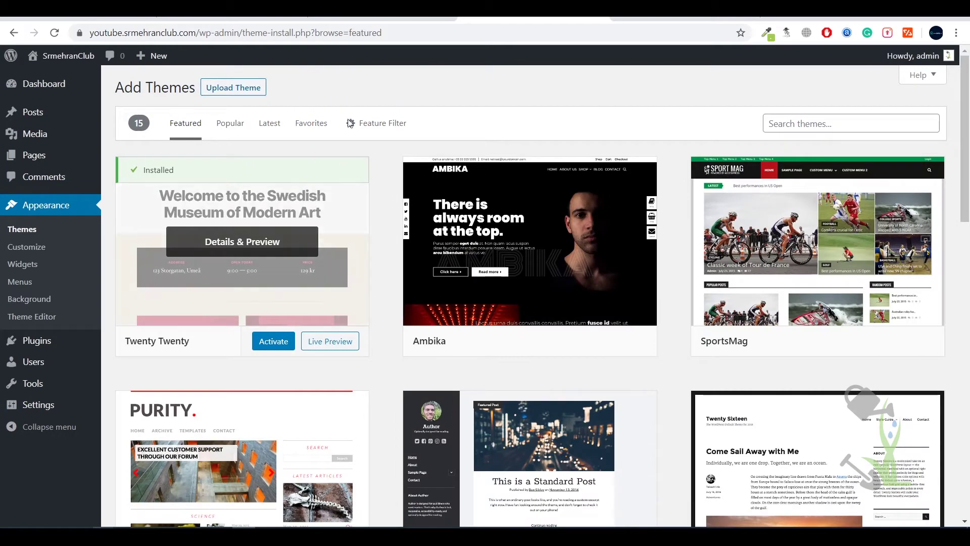
left_click(234, 125)
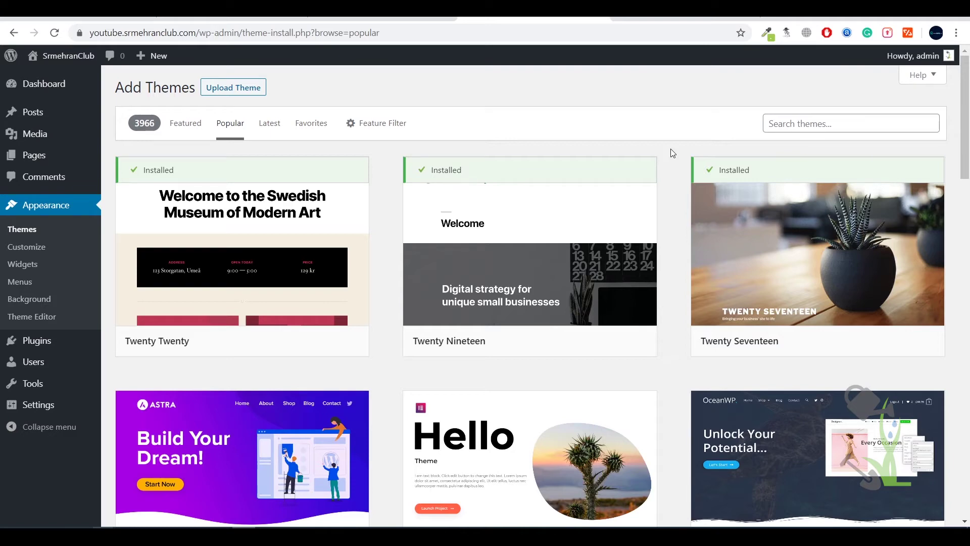
scroll(673, 152, "down", 2)
scroll(673, 152, "up", 2)
Step: Upload and install course-builder.zip, then activate the Course Builder theme
left_click(262, 84)
left_click(423, 201)
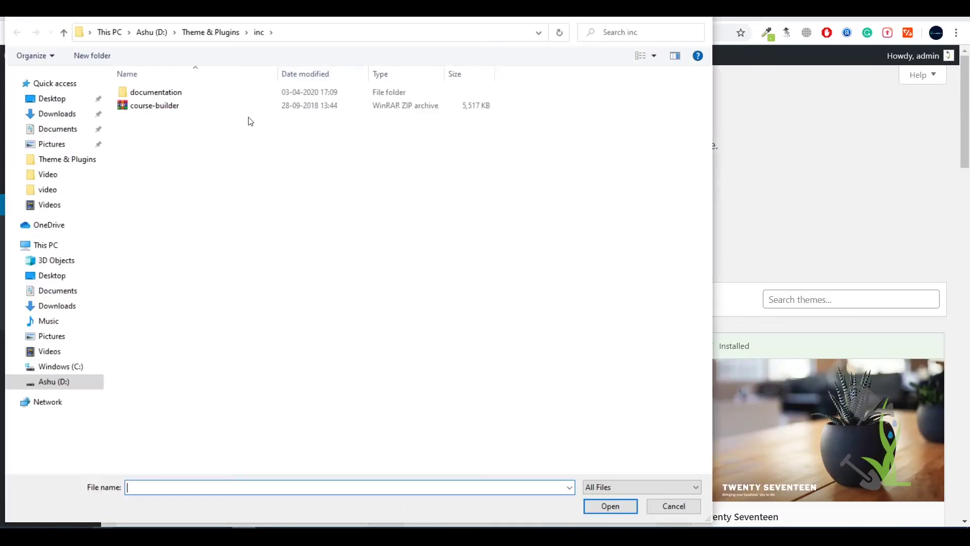
double_click(282, 109)
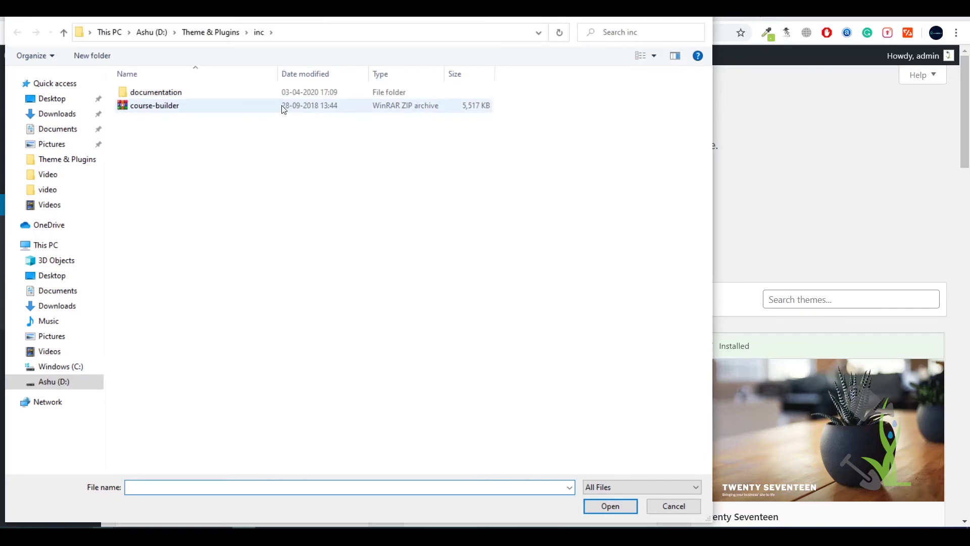
left_click(601, 201)
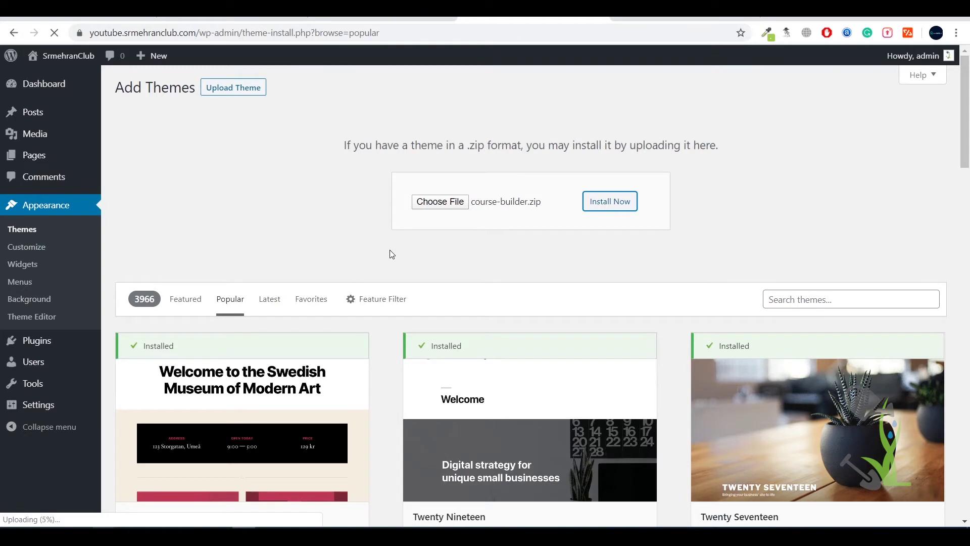
left_click(36, 233)
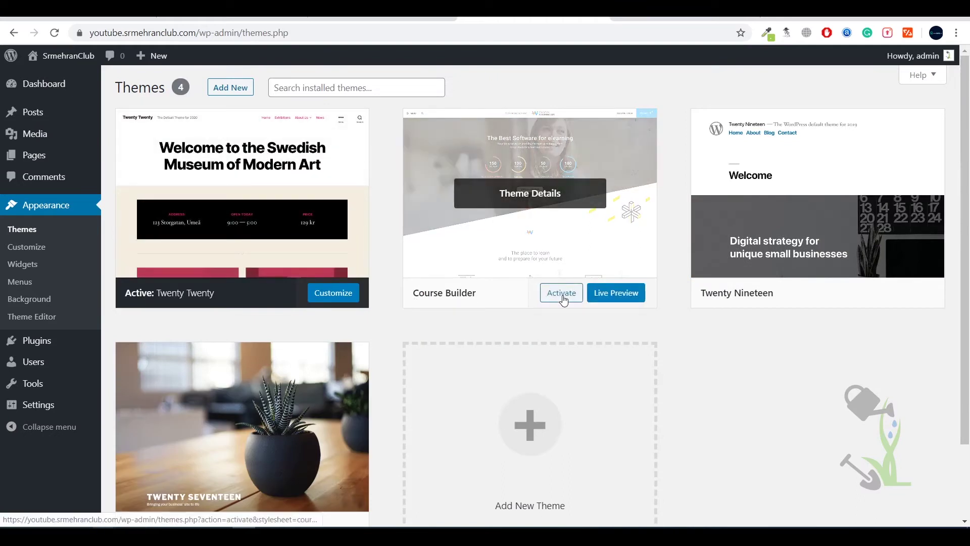
left_click(564, 298)
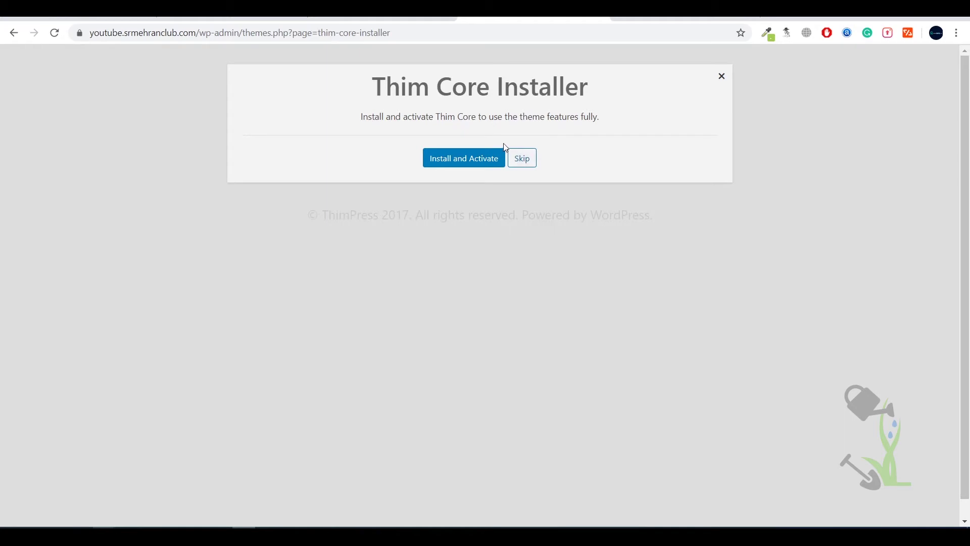
Step: Install and activate the Thim Core plugin, then look over the Welcome step
left_click(456, 166)
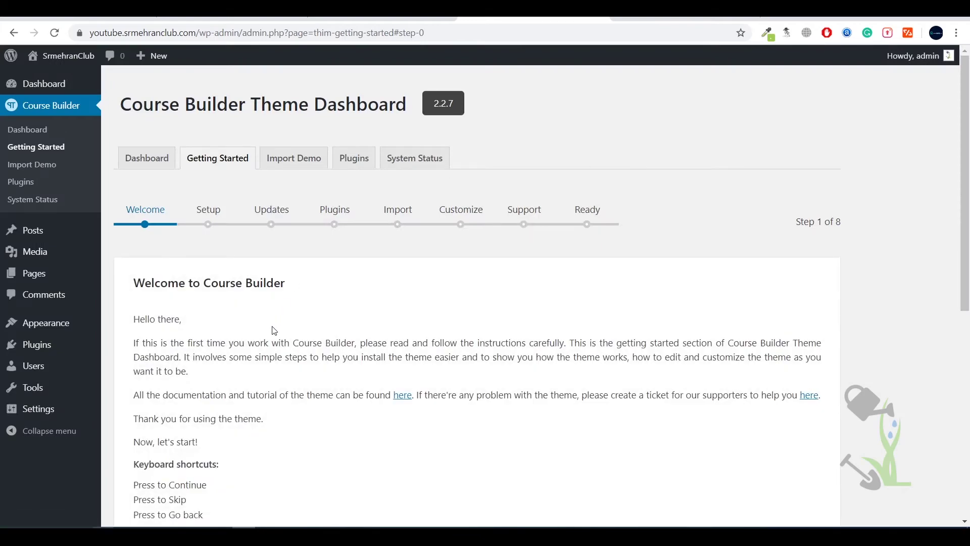
scroll(273, 330, "down", 1)
scroll(273, 331, "down", 5)
scroll(271, 329, "up", 5)
scroll(274, 323, "down", 2)
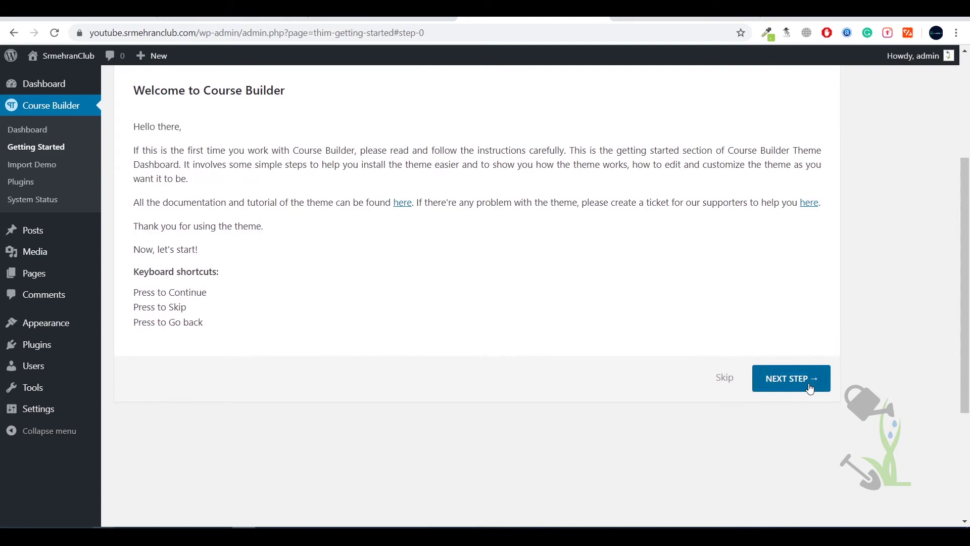
Step: Continue past Welcome and save the General Setup site name and description
left_click(811, 388)
scroll(585, 347, "up", 1)
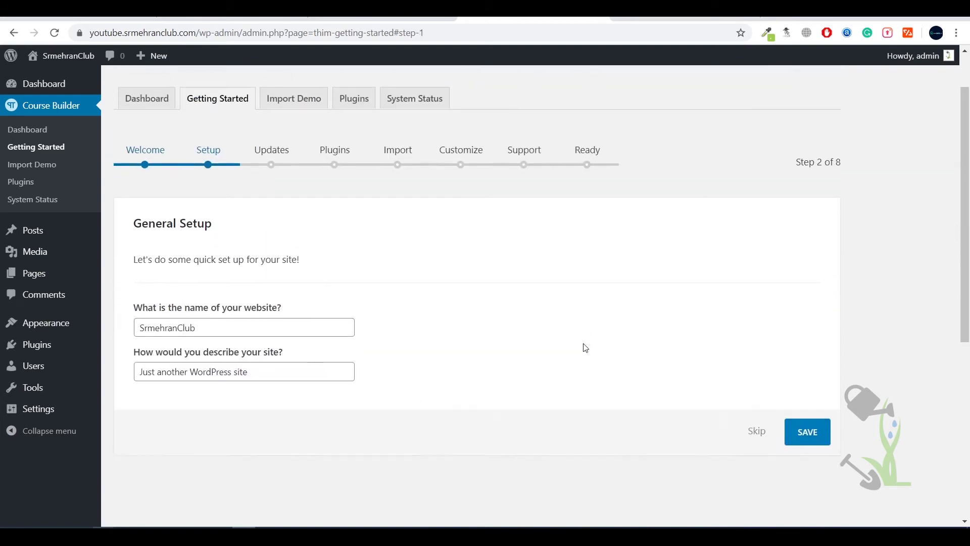
scroll(584, 347, "down", 1)
scroll(584, 348, "up", 2)
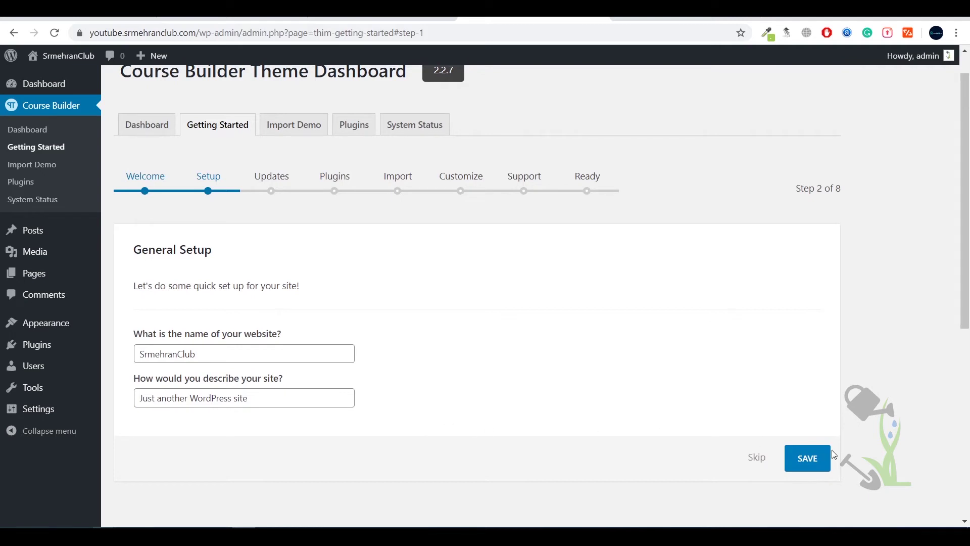
left_click(821, 466)
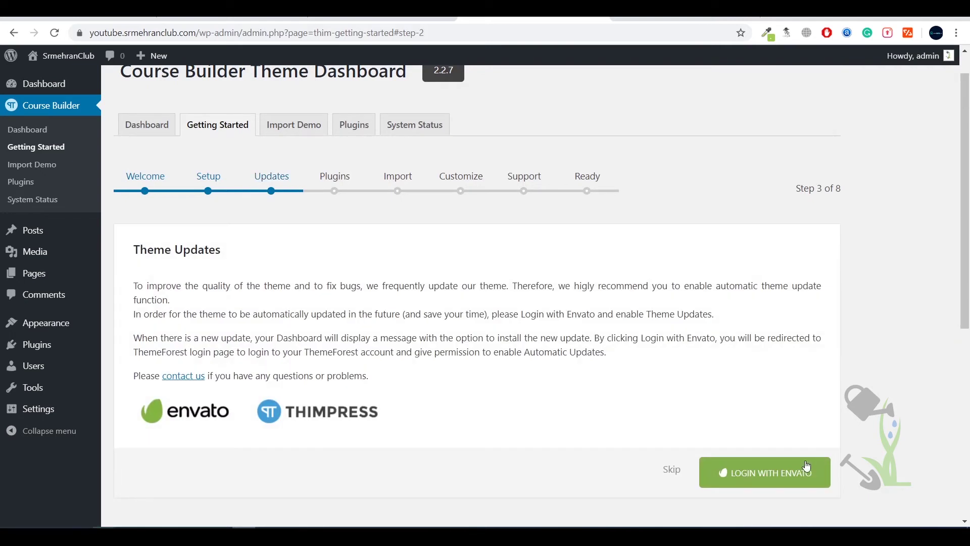
Step: Skip the Theme Updates step and review the plugins listed for installation
left_click(670, 468)
scroll(671, 467, "down", 5)
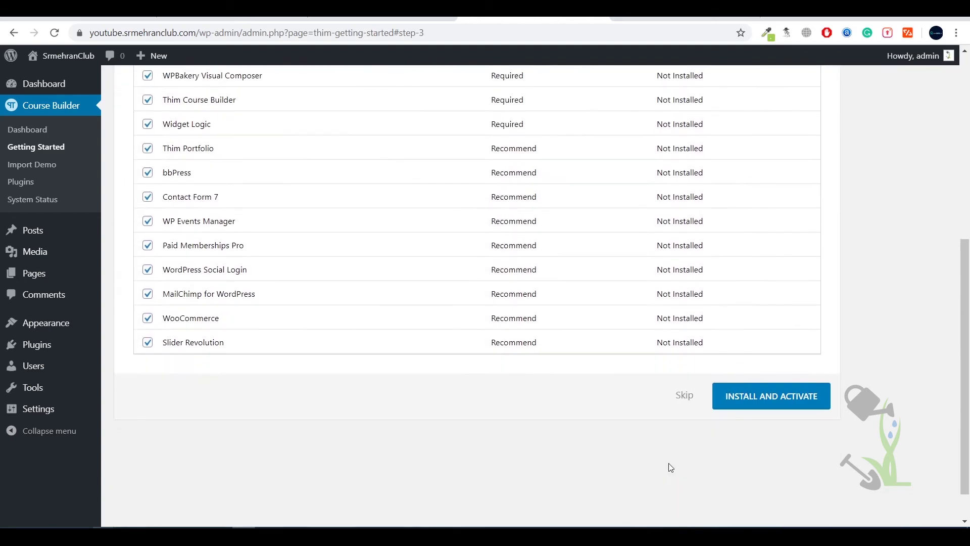
scroll(667, 480, "up", 5)
scroll(662, 493, "down", 2)
scroll(662, 494, "up", 1)
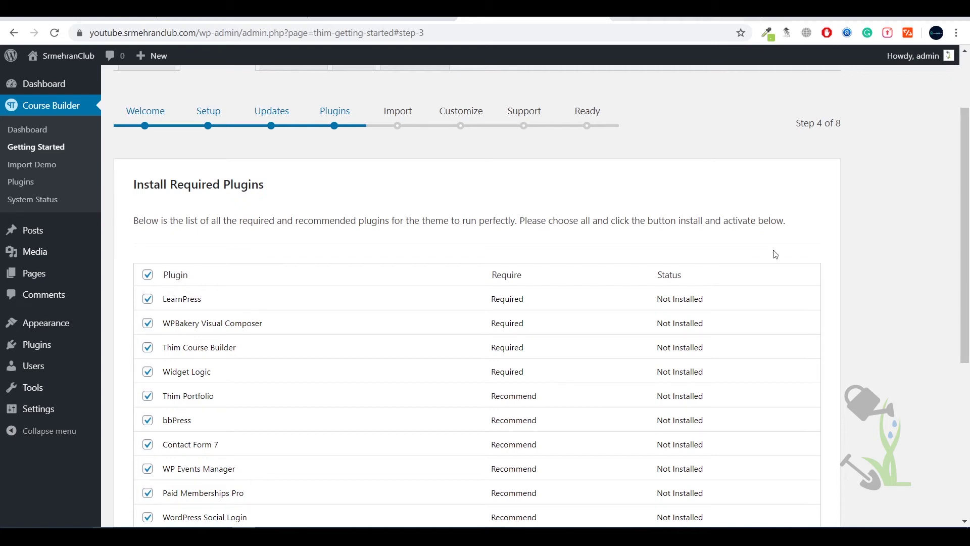
scroll(768, 286, "down", 3)
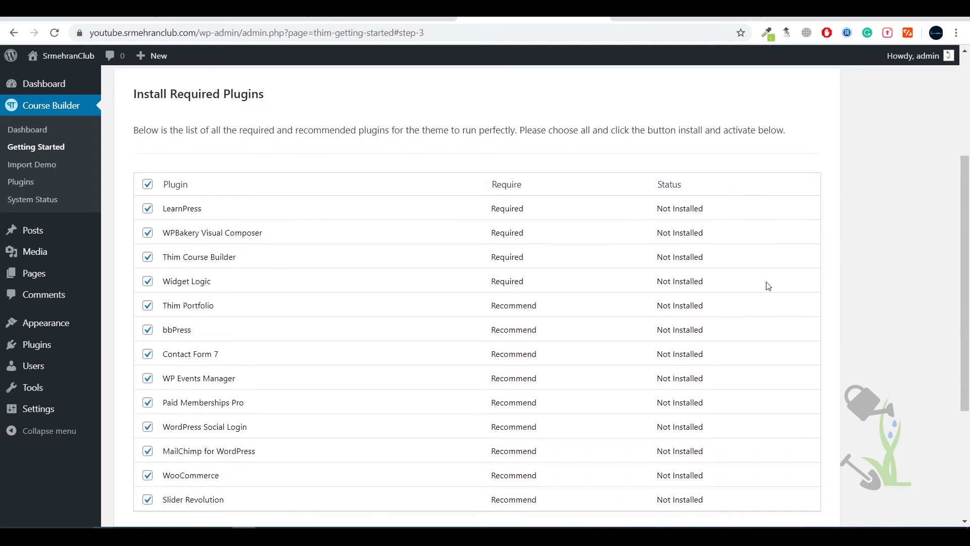
scroll(768, 286, "up", 3)
scroll(768, 286, "down", 3)
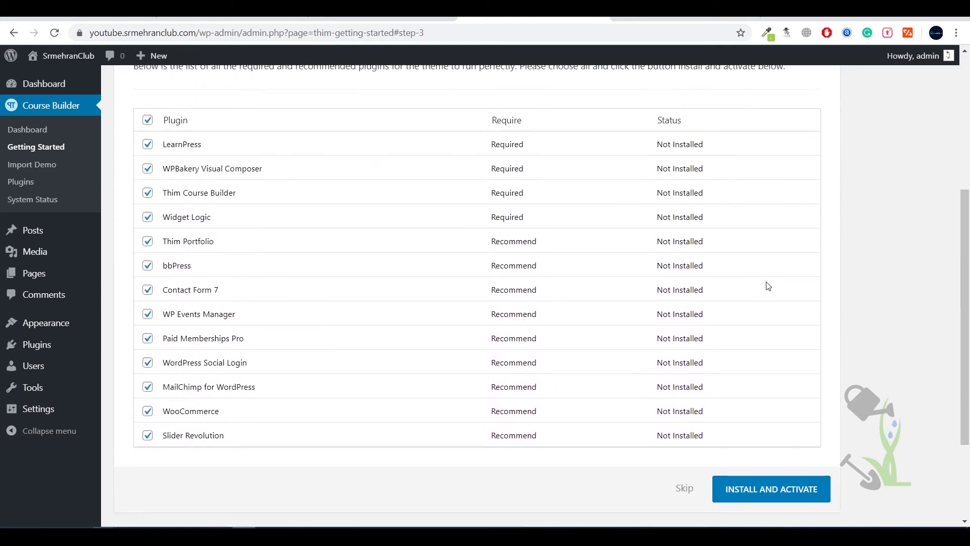
scroll(768, 286, "up", 4)
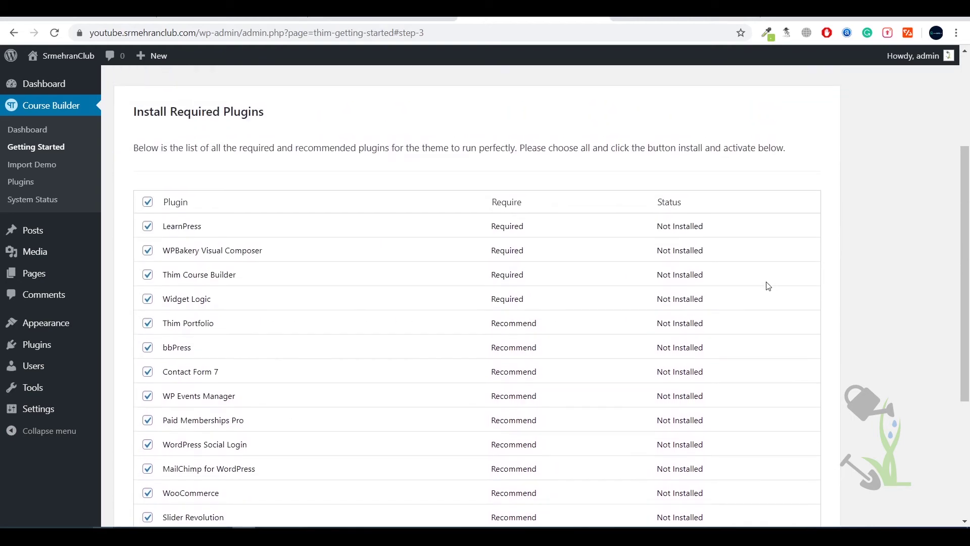
scroll(735, 150, "up", 2)
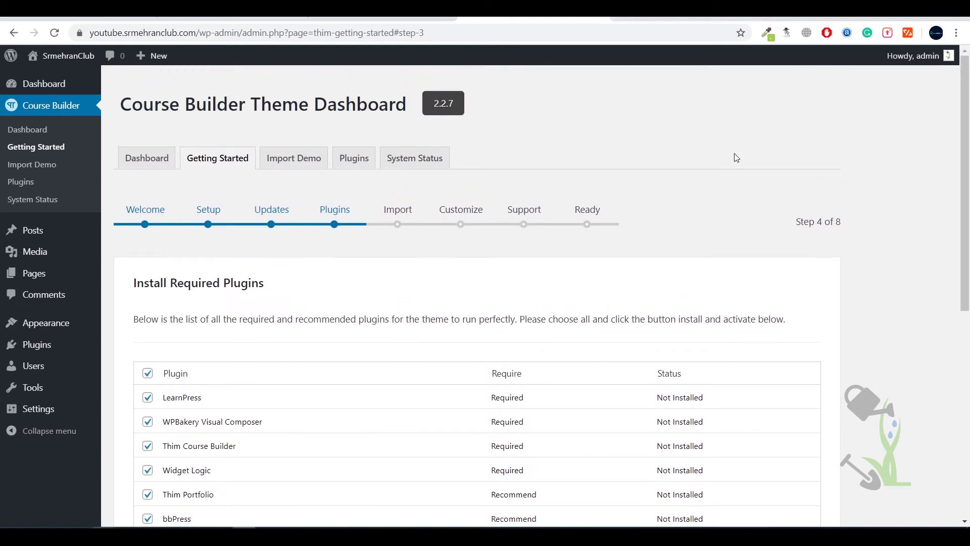
scroll(735, 158, "down", 5)
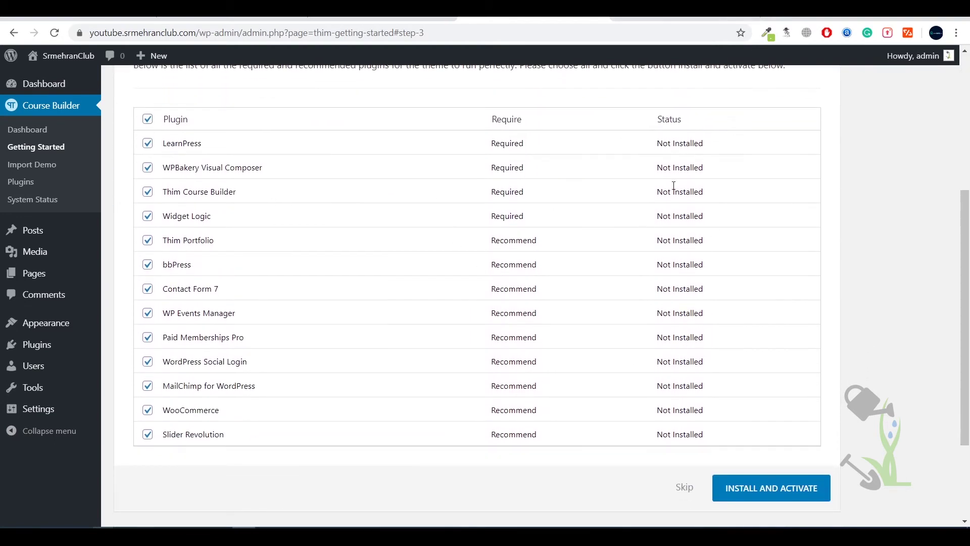
Step: Install and activate all listed plugins, including LearnPress, and return to the wizard
left_click(764, 499)
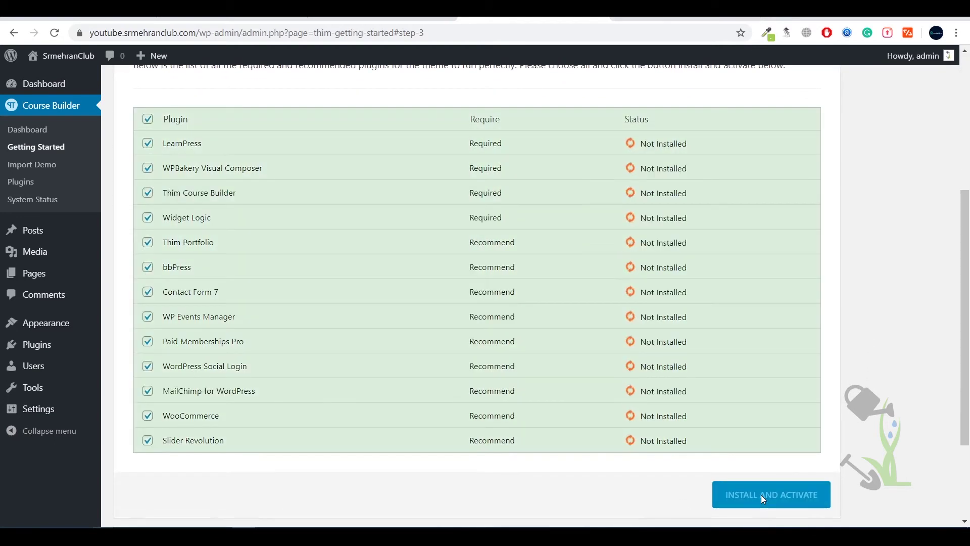
scroll(616, 175, "up", 5)
scroll(617, 175, "down", 5)
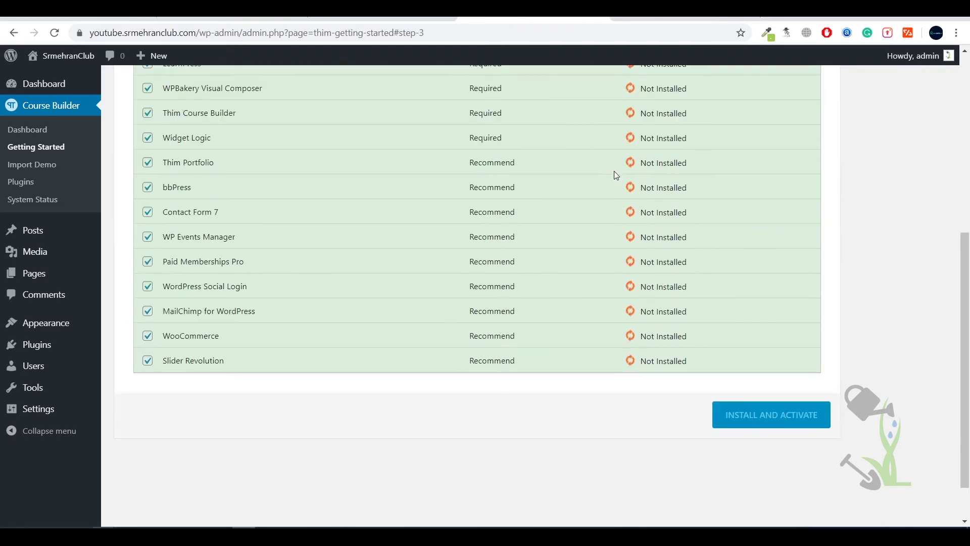
scroll(617, 175, "up", 5)
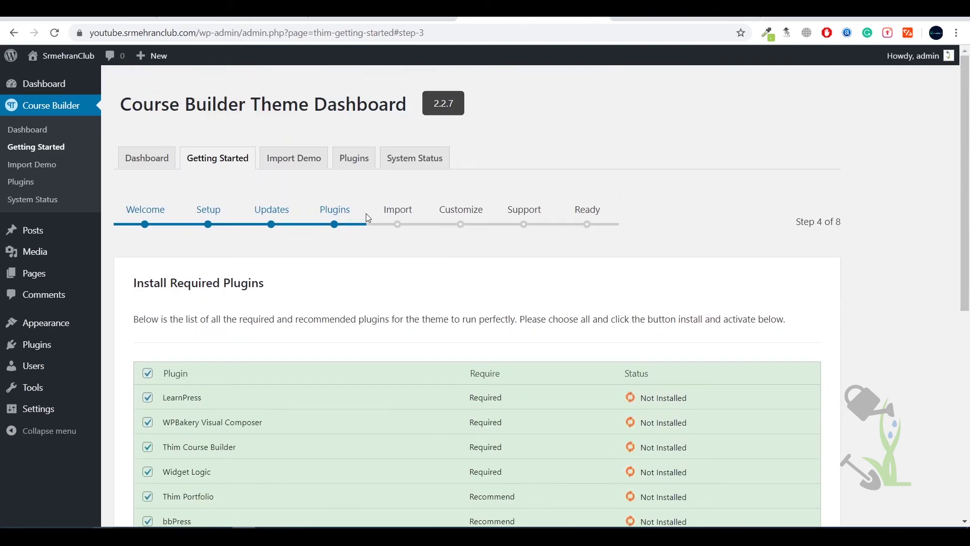
scroll(453, 394, "down", 6)
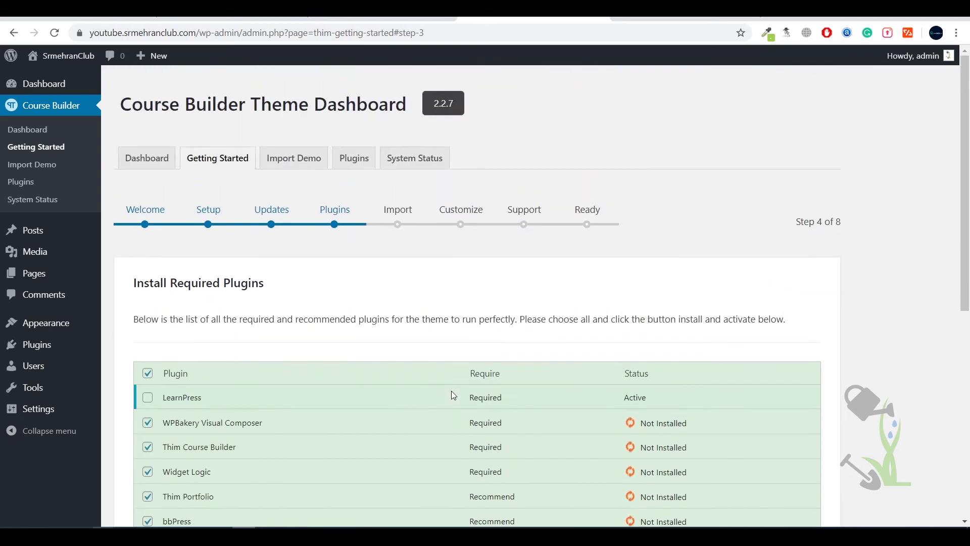
scroll(453, 395, "up", 2)
scroll(453, 395, "down", 5)
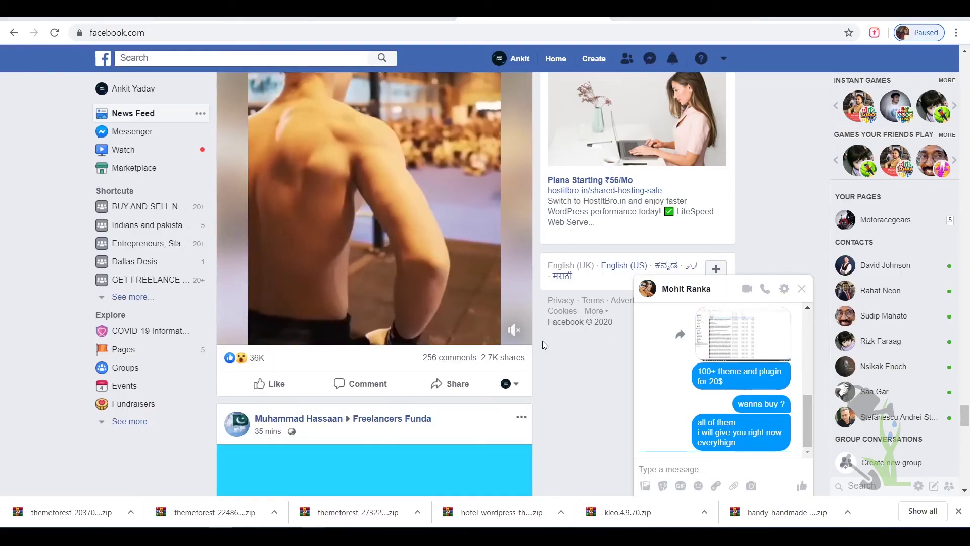
key("alt+Tab")
Step: Browse the available demos and start installing Demo eLearning II
scroll(545, 345, "up", 4)
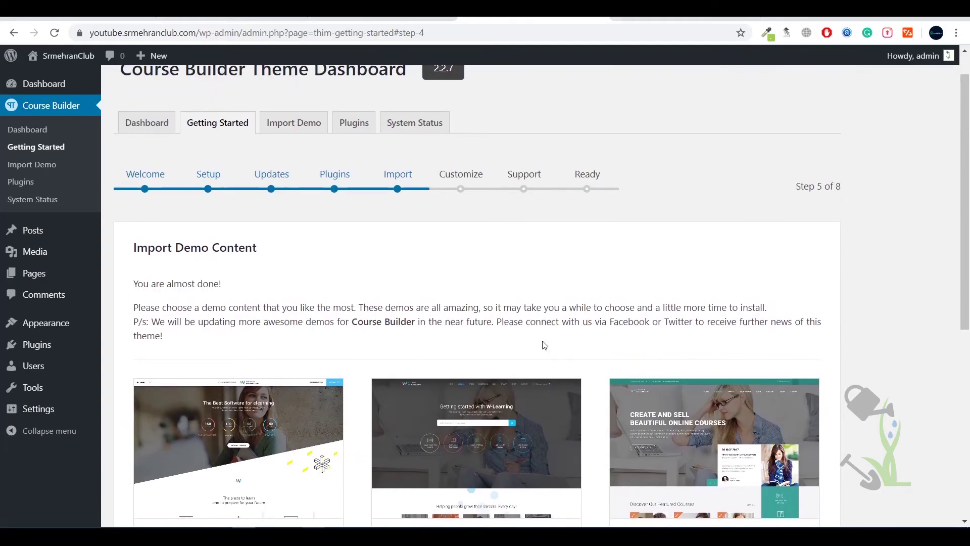
scroll(543, 346, "down", 5)
scroll(541, 340, "up", 1)
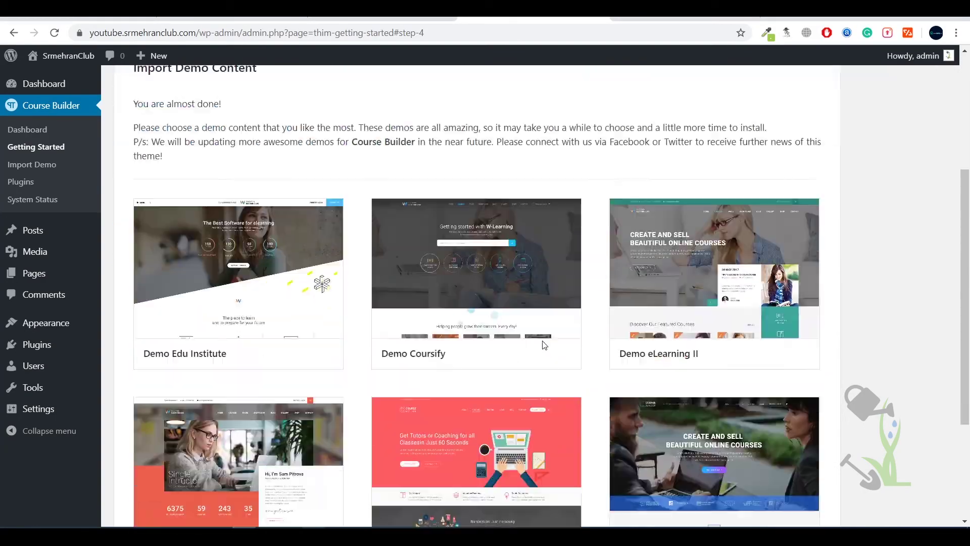
scroll(541, 340, "down", 4)
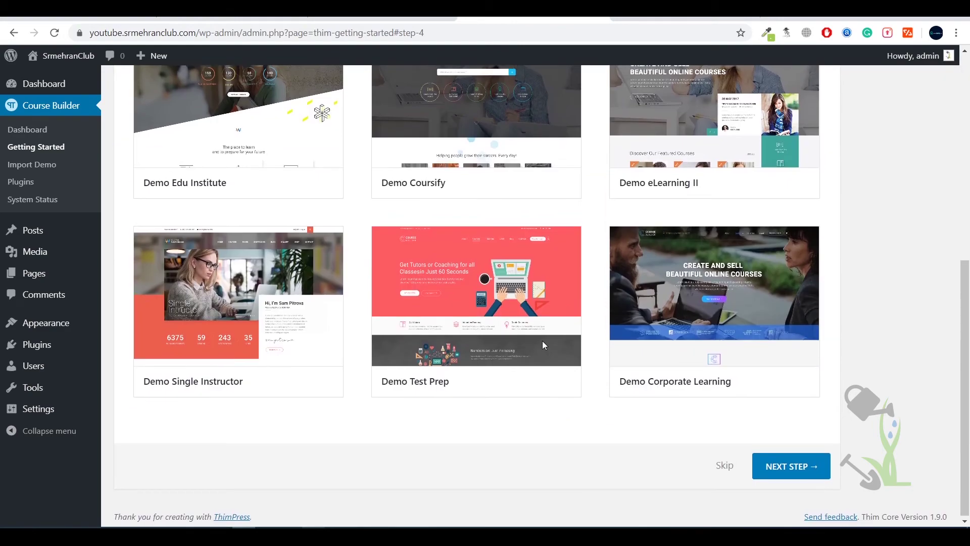
scroll(542, 340, "up", 4)
scroll(541, 340, "down", 3)
scroll(542, 341, "up", 2)
scroll(543, 345, "up", 3)
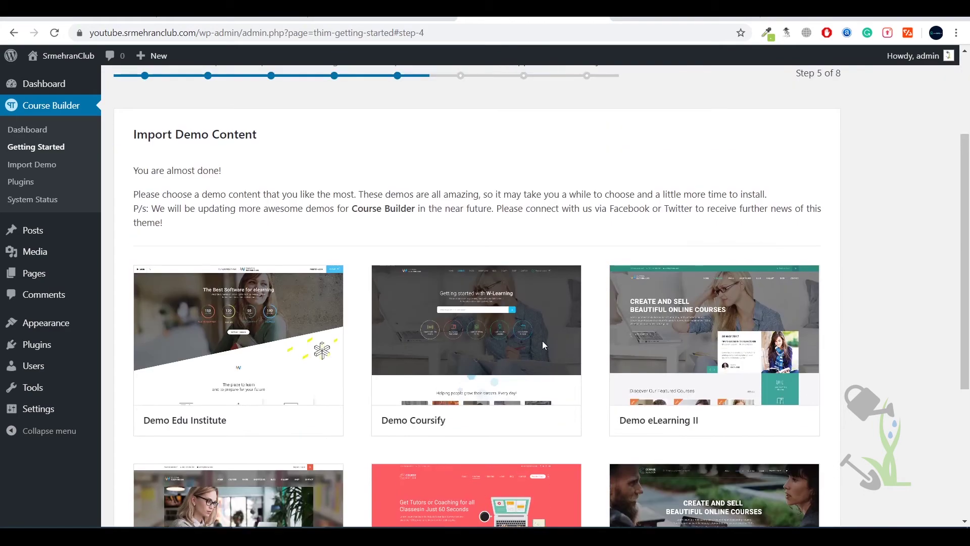
scroll(589, 356, "down", 5)
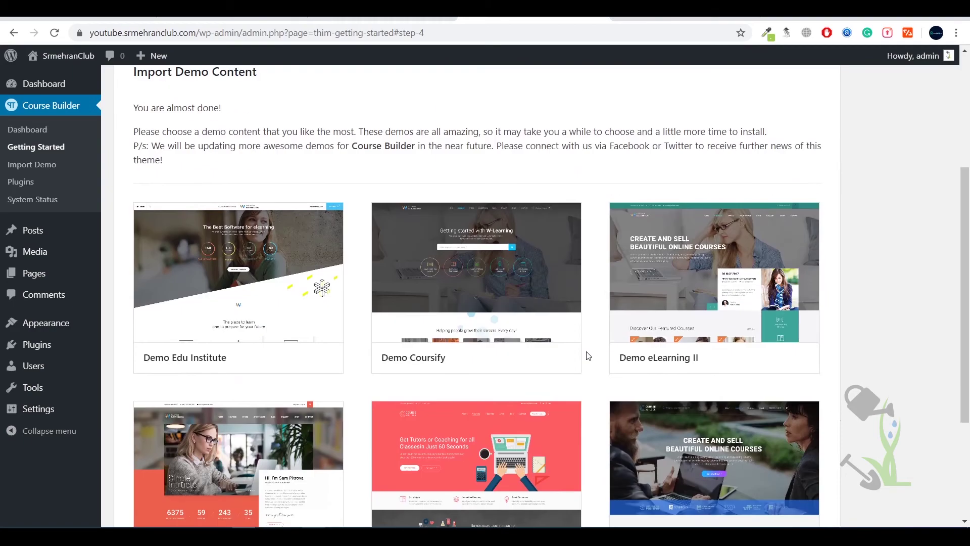
scroll(588, 355, "up", 4)
scroll(589, 356, "down", 4)
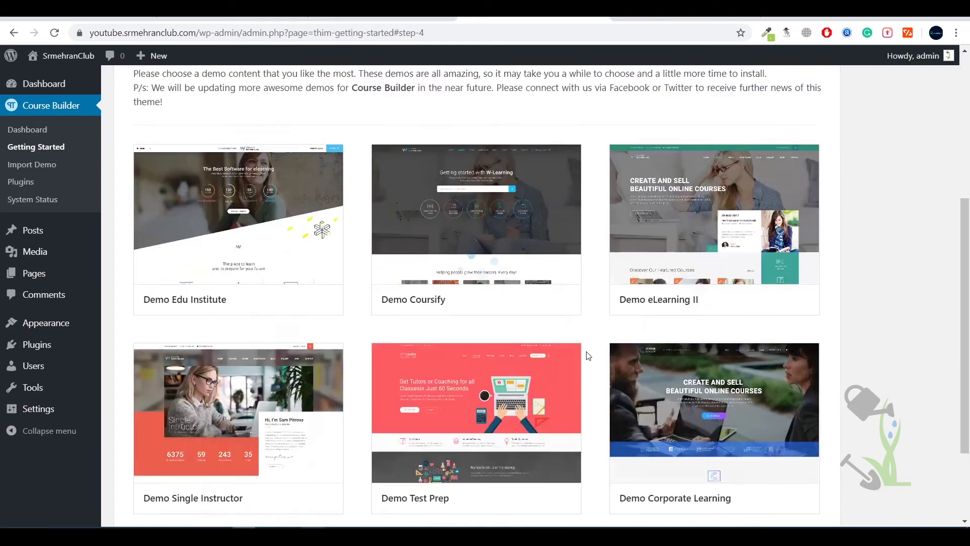
scroll(589, 356, "up", 8)
scroll(588, 355, "down", 7)
scroll(588, 355, "down", 3)
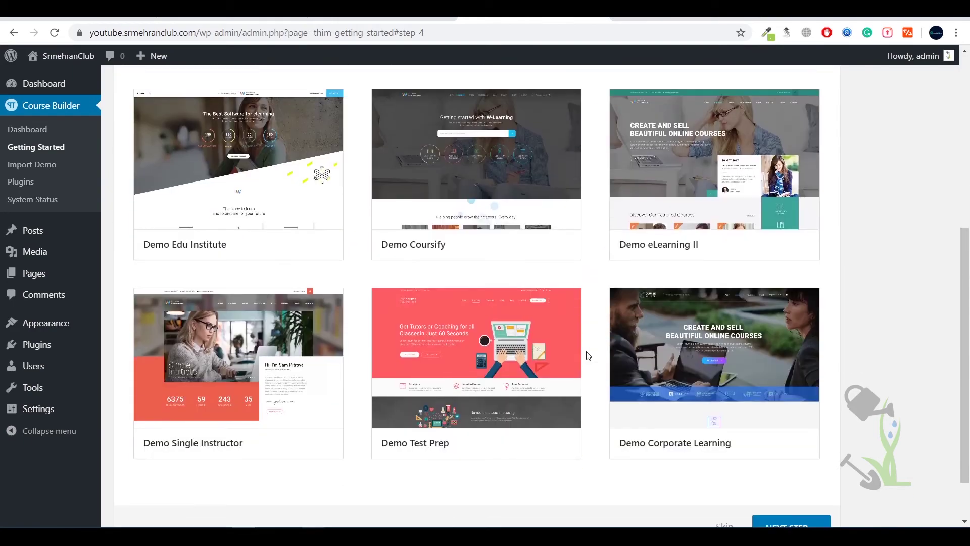
scroll(589, 356, "up", 5)
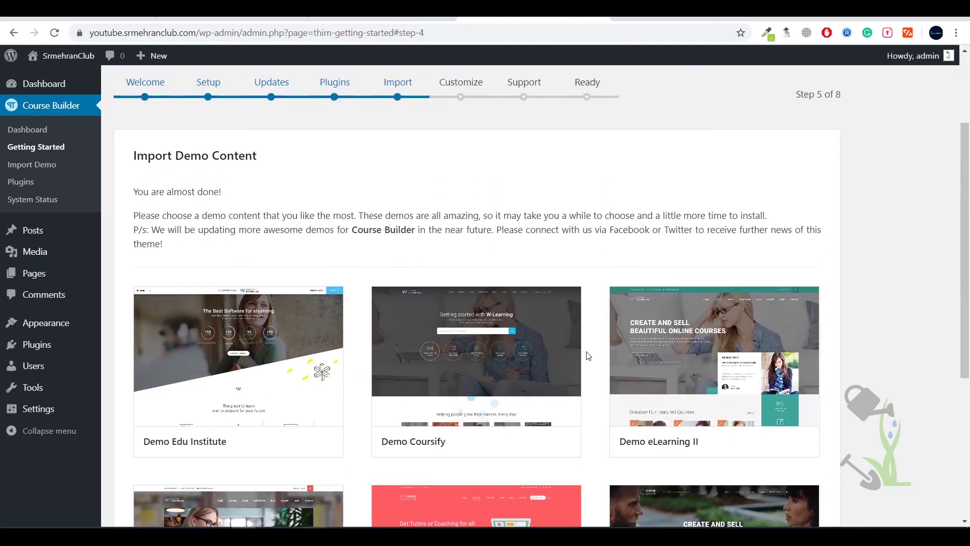
mouse_move(681, 429)
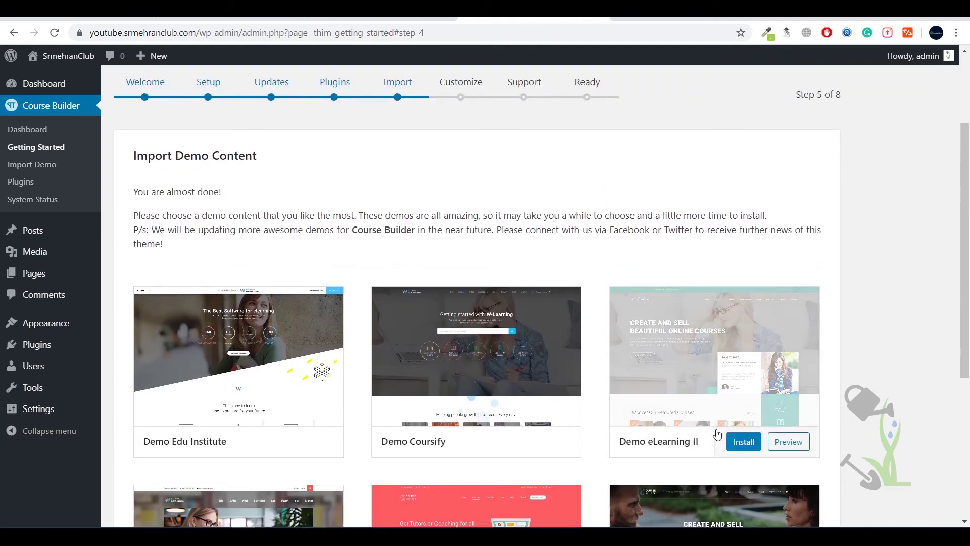
left_click(740, 443)
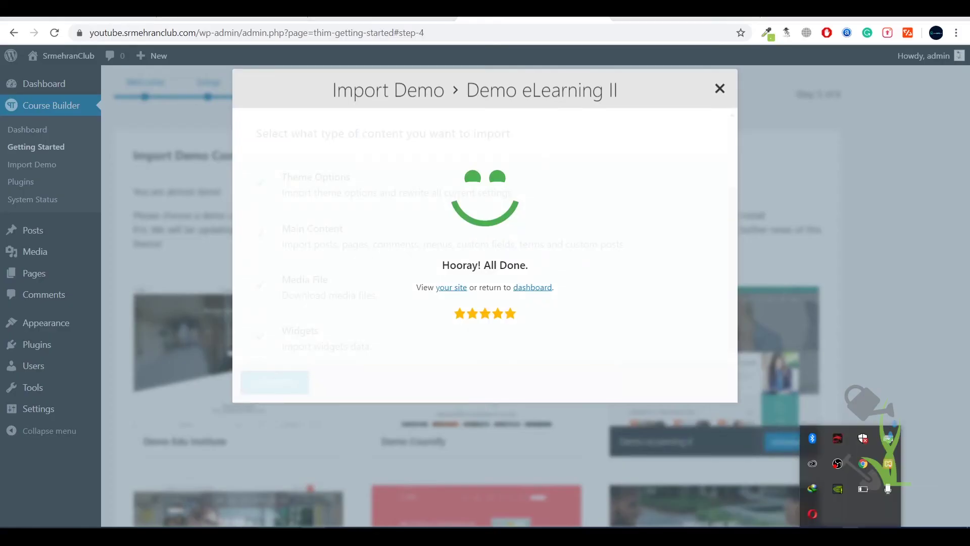
Step: Dismiss the tray popup and close the 'Hooray! All Done.' completion message
left_click(694, 283)
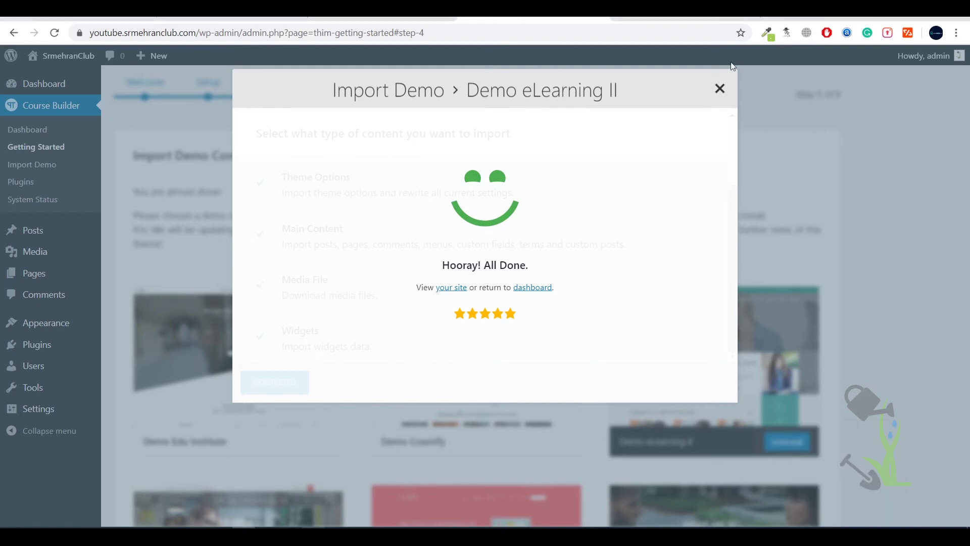
left_click(720, 89)
scroll(778, 131, "down", 4)
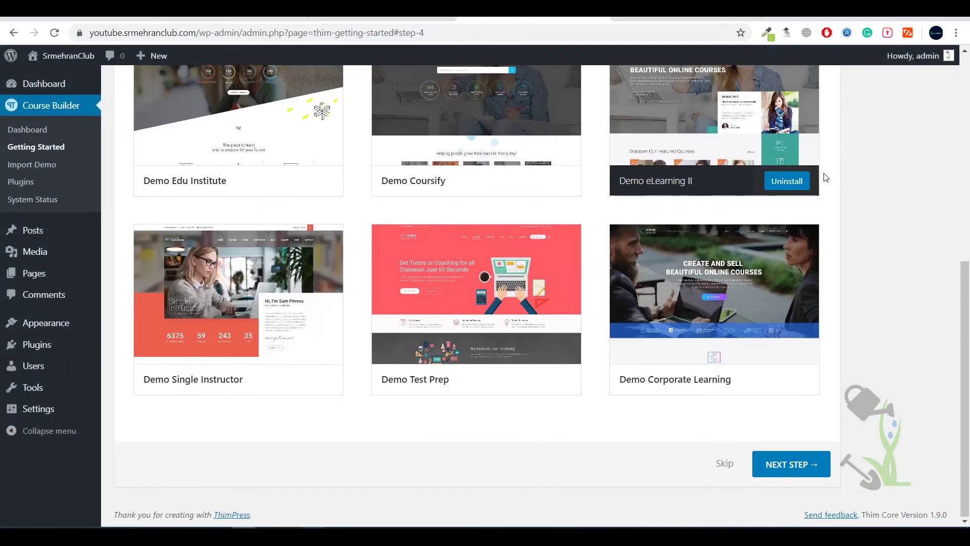
Step: Finish the setup wizard's customize step and open the site's front-end homepage
left_click(792, 465)
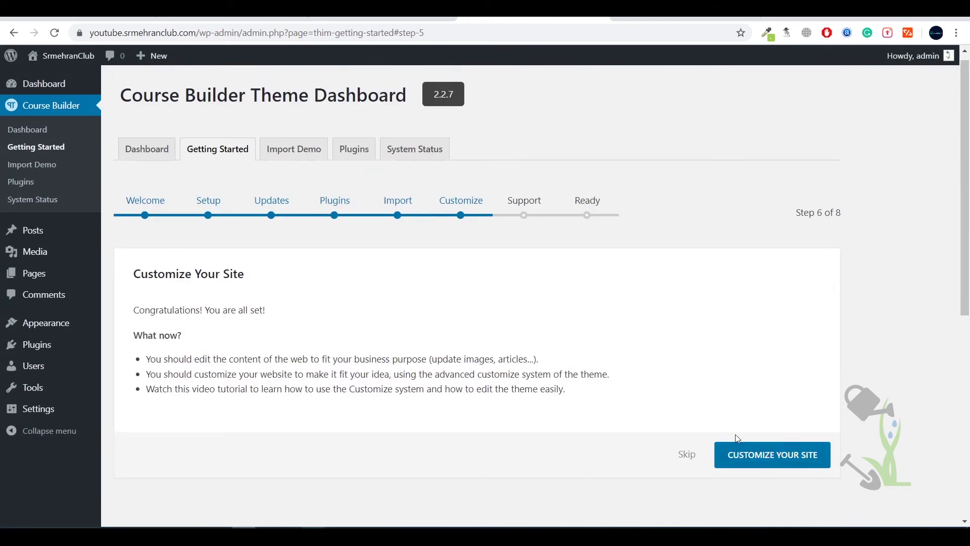
left_click(777, 457)
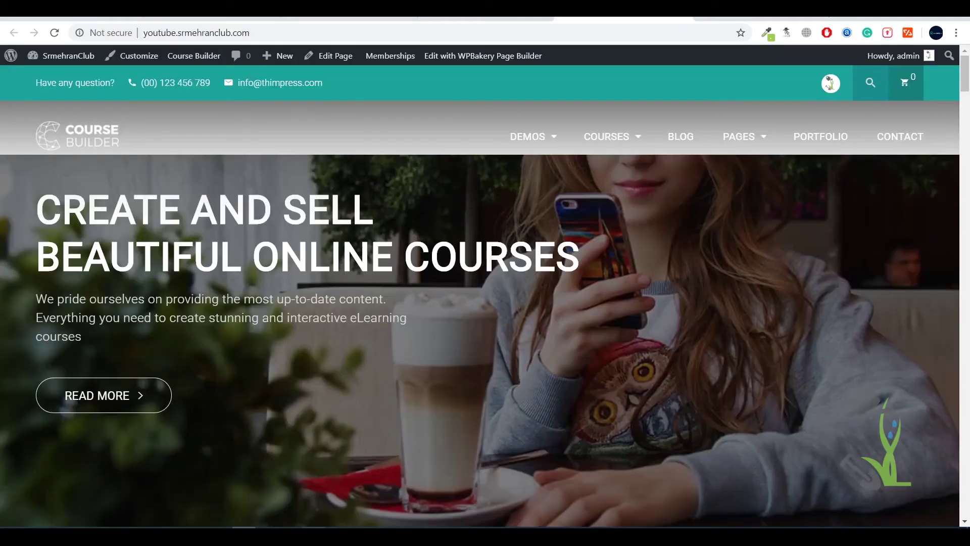
scroll(512, 414, "down", 8)
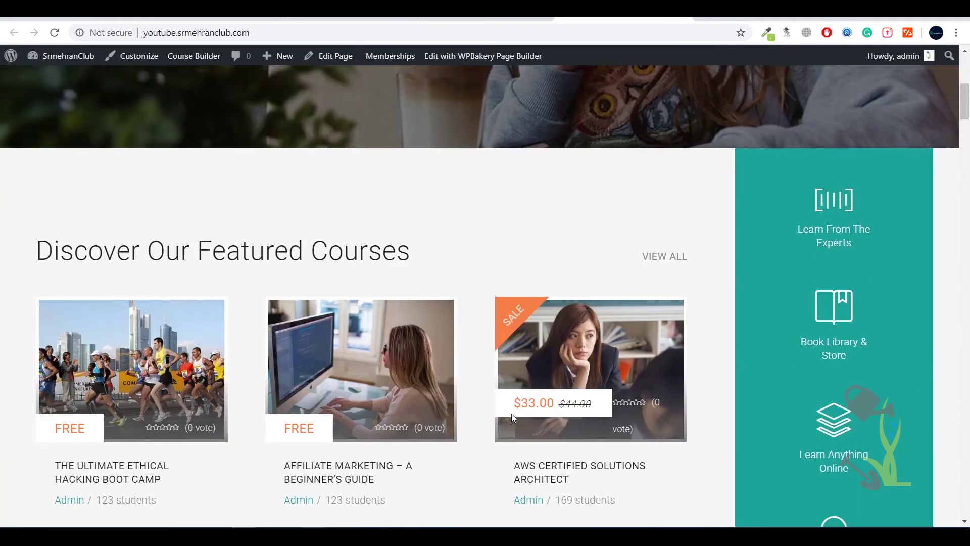
scroll(512, 413, "up", 8)
Step: Review the eLearning demo homepage and its featured courses, such as AWS Certified Solutions Architect
scroll(516, 408, "down", 6)
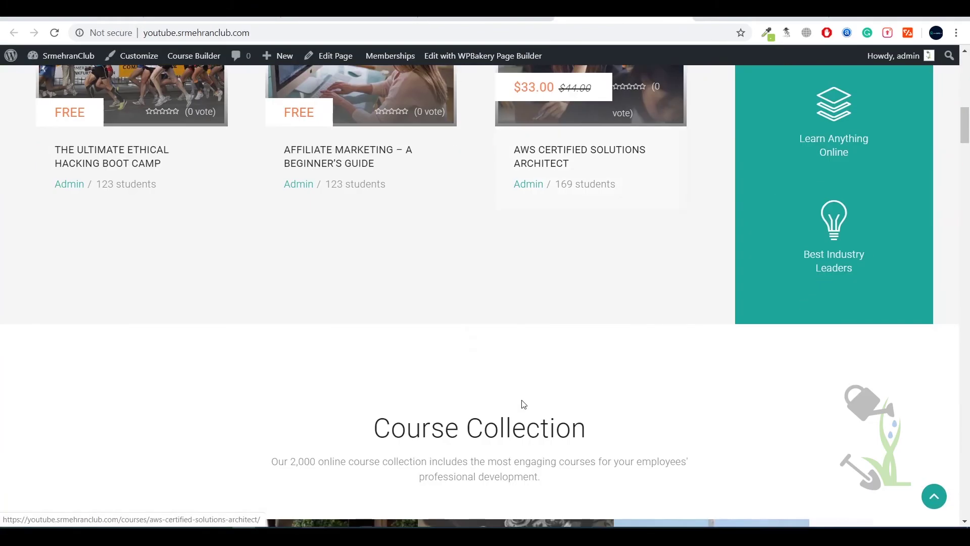
scroll(526, 394, "up", 2)
scroll(534, 376, "up", 6)
scroll(535, 377, "down", 10)
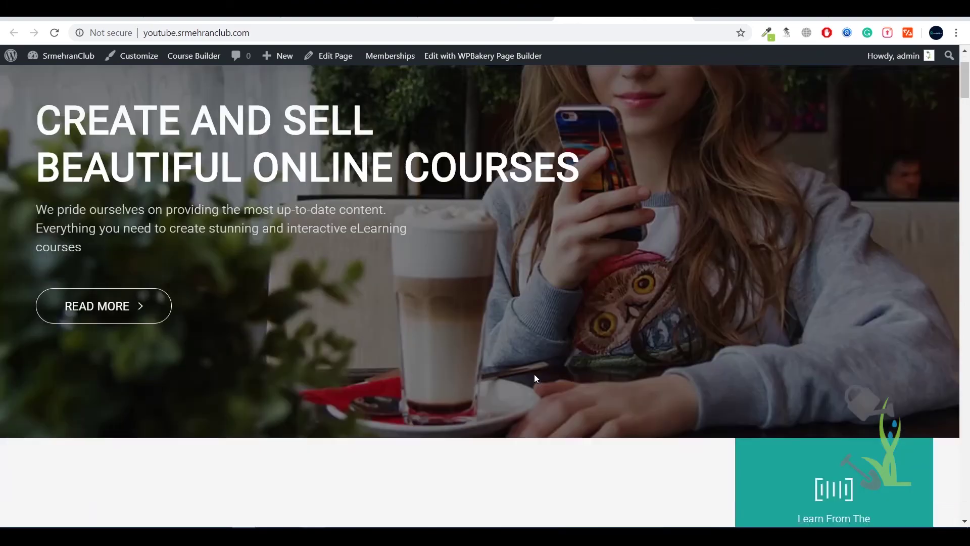
scroll(535, 379, "down", 15)
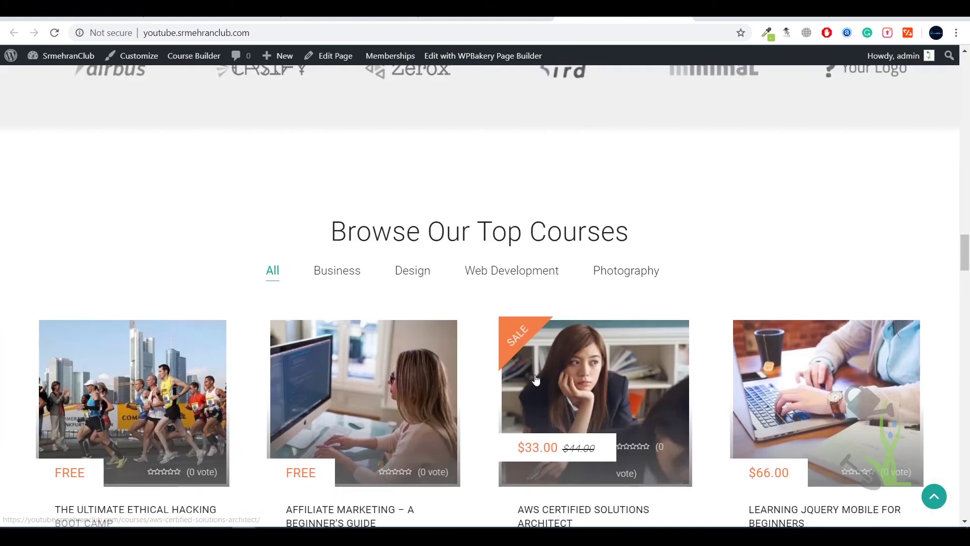
scroll(533, 387, "down", 20)
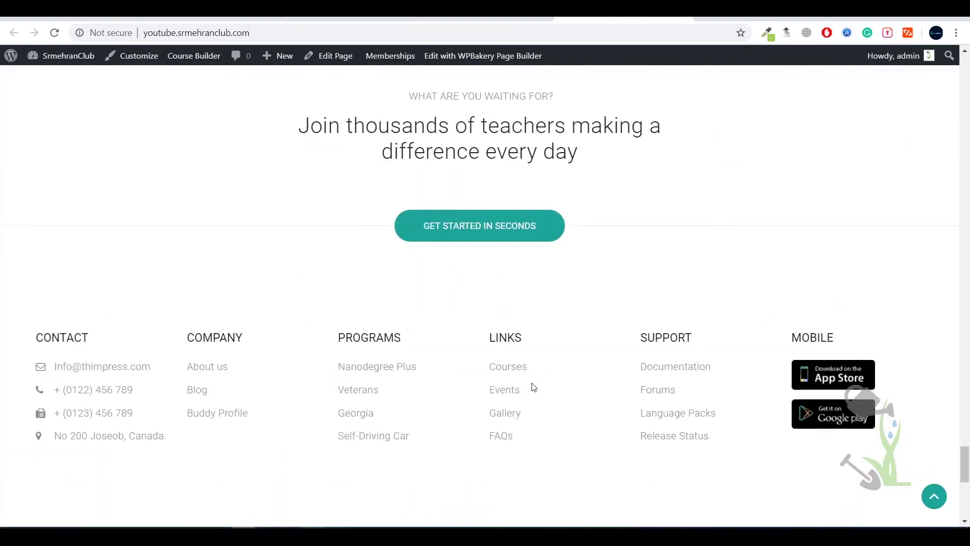
scroll(535, 387, "up", 9)
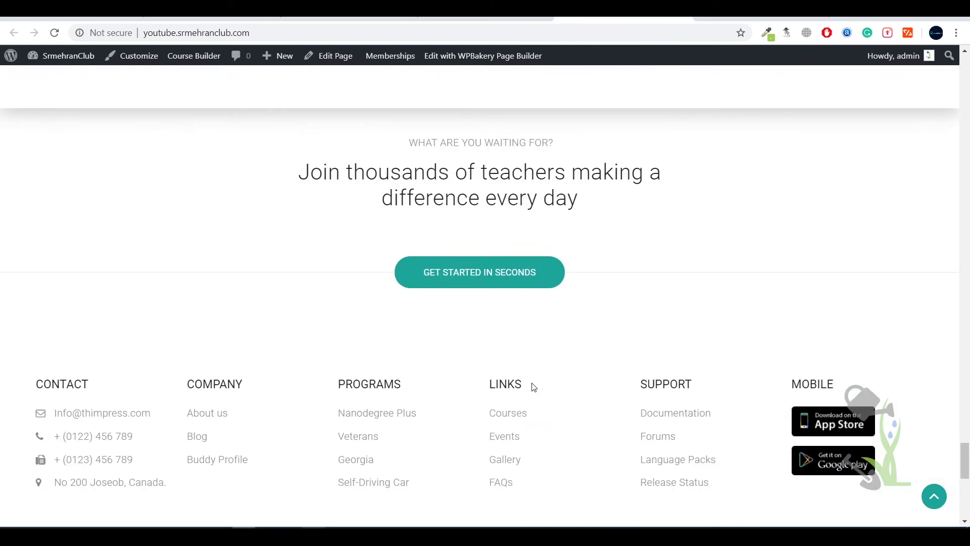
scroll(372, 407, "down", 4)
scroll(374, 404, "up", 15)
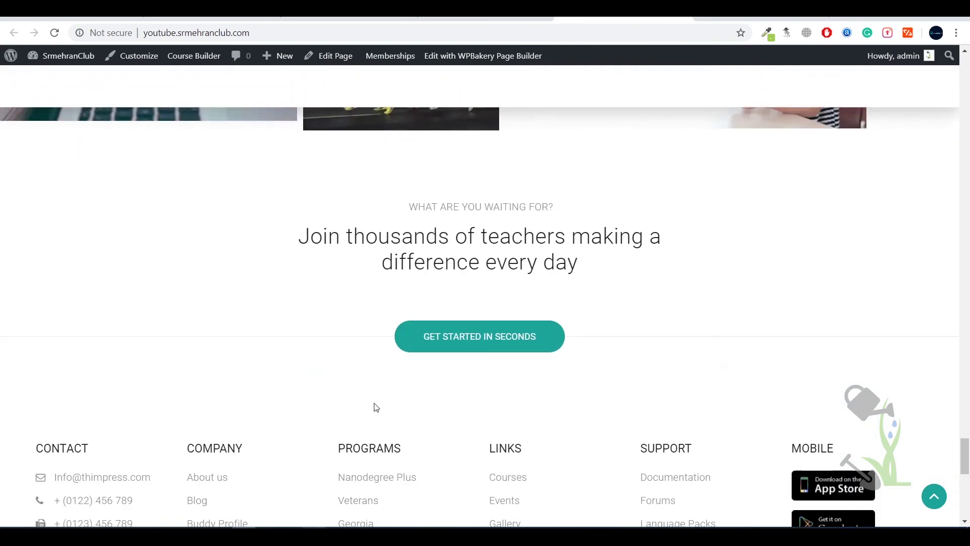
scroll(402, 389, "up", 20)
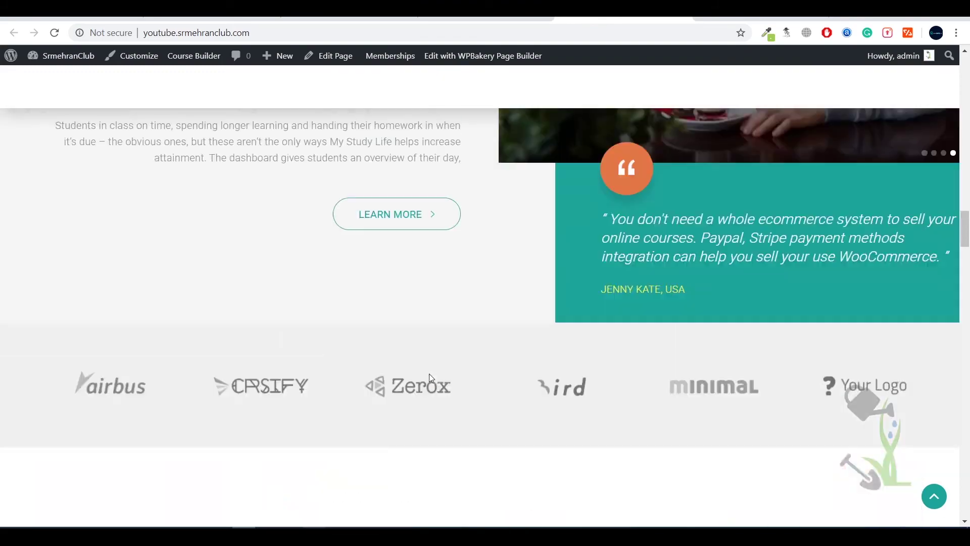
scroll(430, 379, "up", 15)
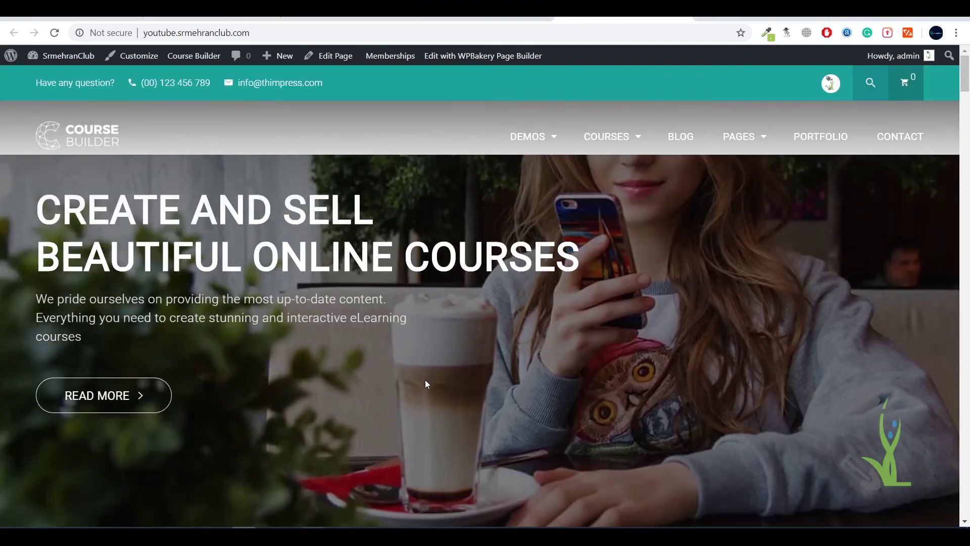
scroll(426, 380, "down", 9)
scroll(349, 294, "down", 2)
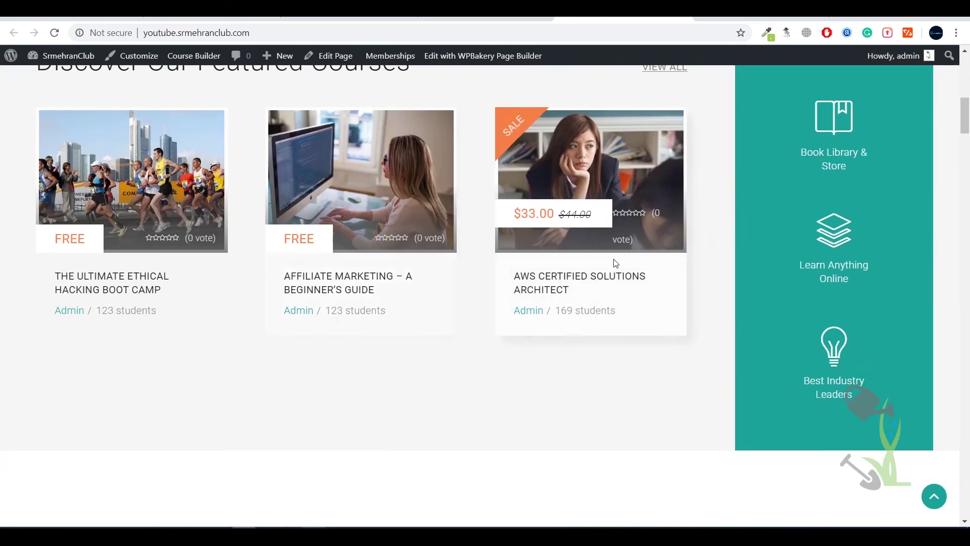
Step: Open the AWS Certified Solutions Architect course page and review its $33.00 details
left_click(537, 291)
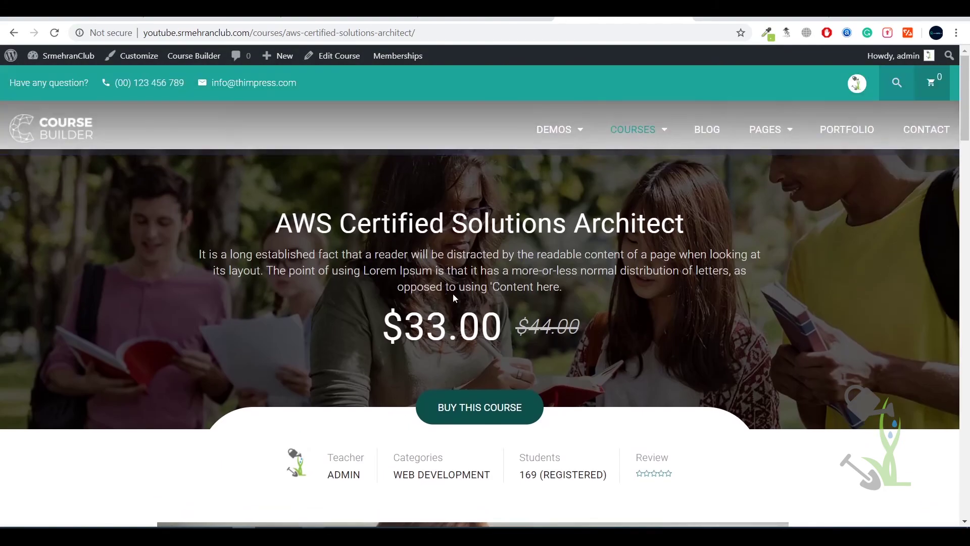
left_click_drag(275, 223, 729, 236)
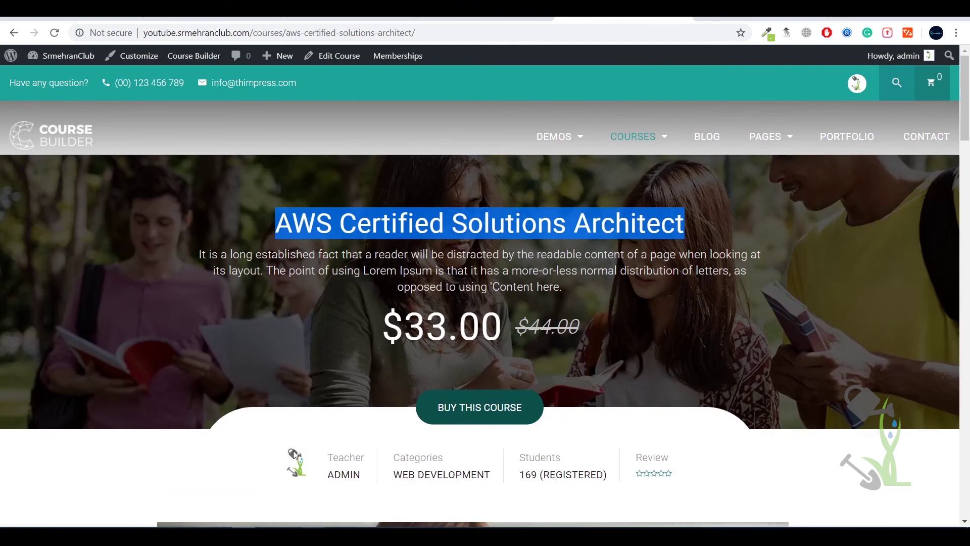
scroll(435, 468, "down", 3)
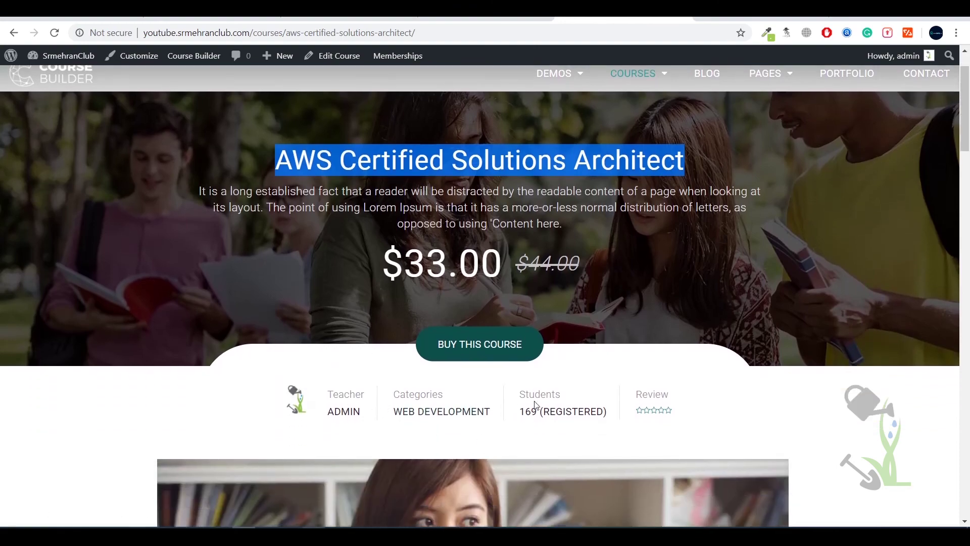
scroll(597, 339, "down", 6)
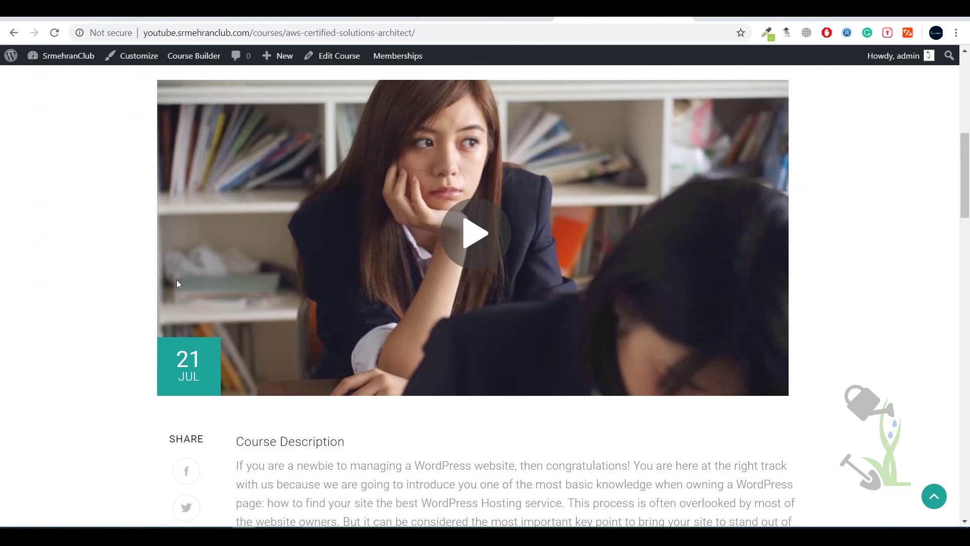
scroll(177, 281, "down", 18)
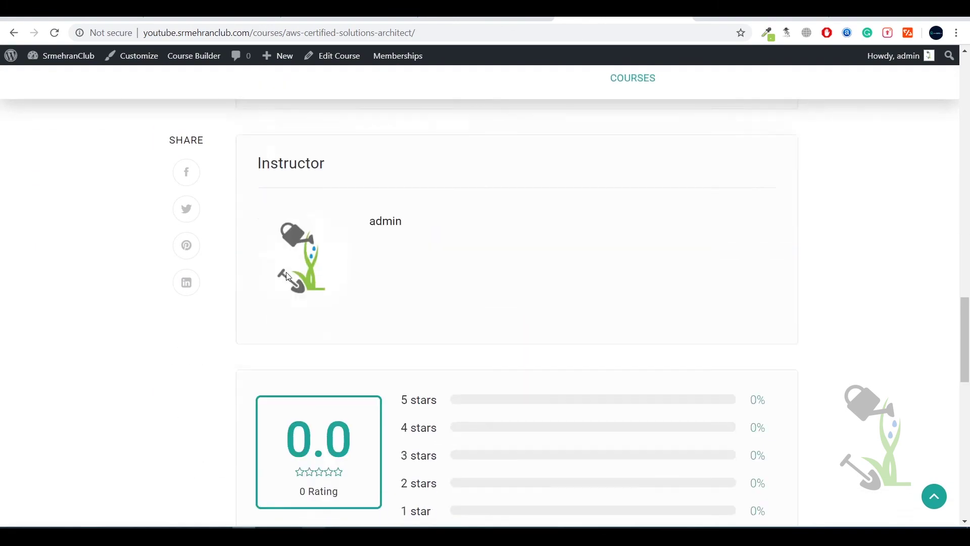
scroll(450, 268, "up", 3)
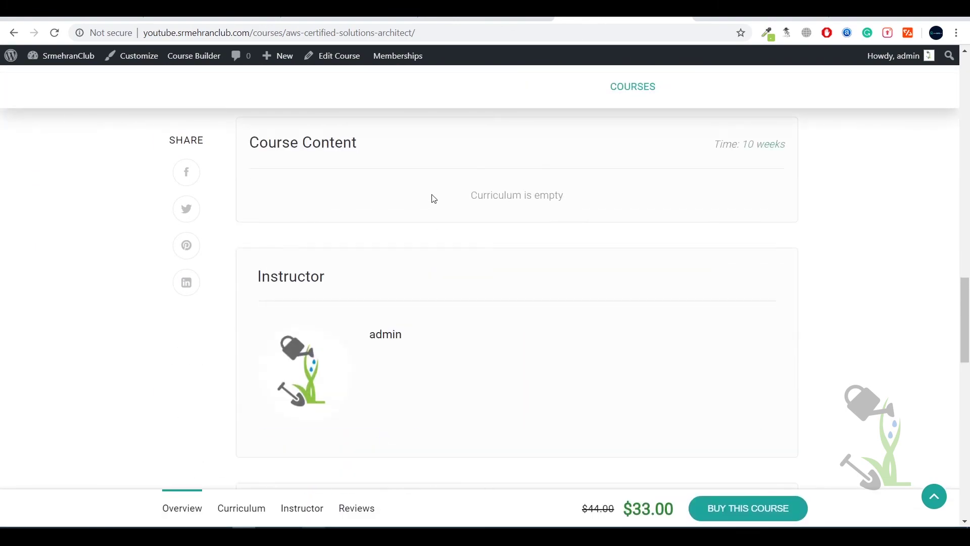
Step: Go to Related Courses and open the first one, The Ultimate Ethical Hacking Boot Camp
left_click_drag(434, 199, 611, 204)
left_click(580, 197)
scroll(423, 190, "down", 10)
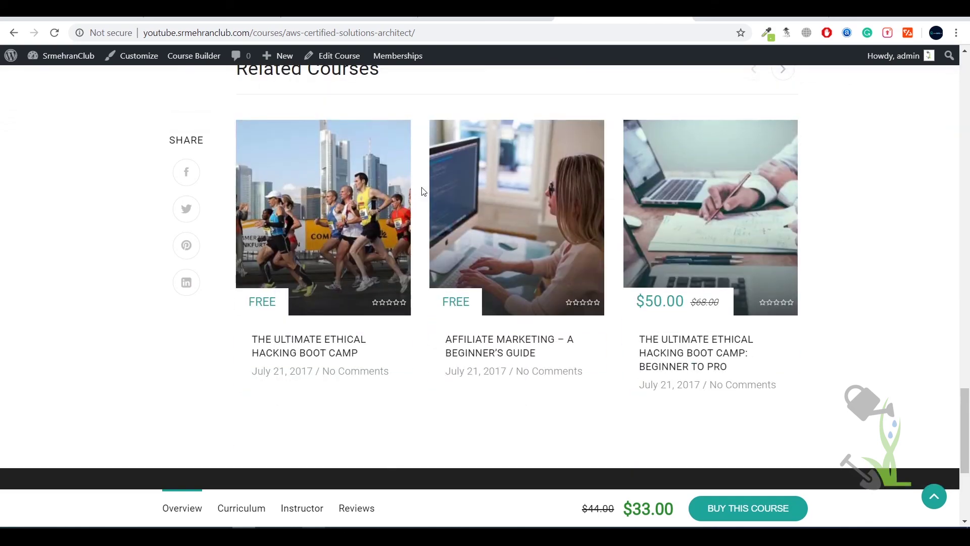
scroll(424, 191, "up", 3)
left_click(306, 425)
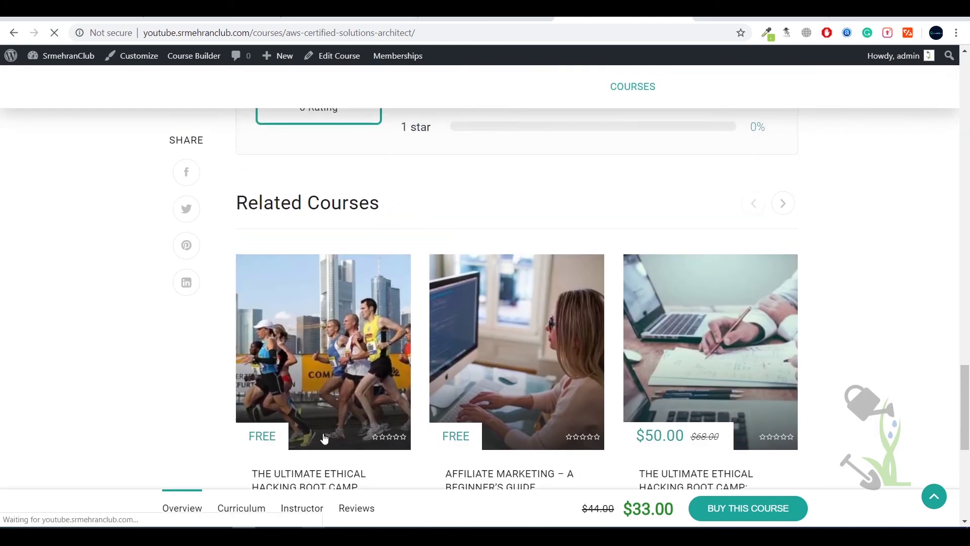
scroll(336, 445, "down", 3)
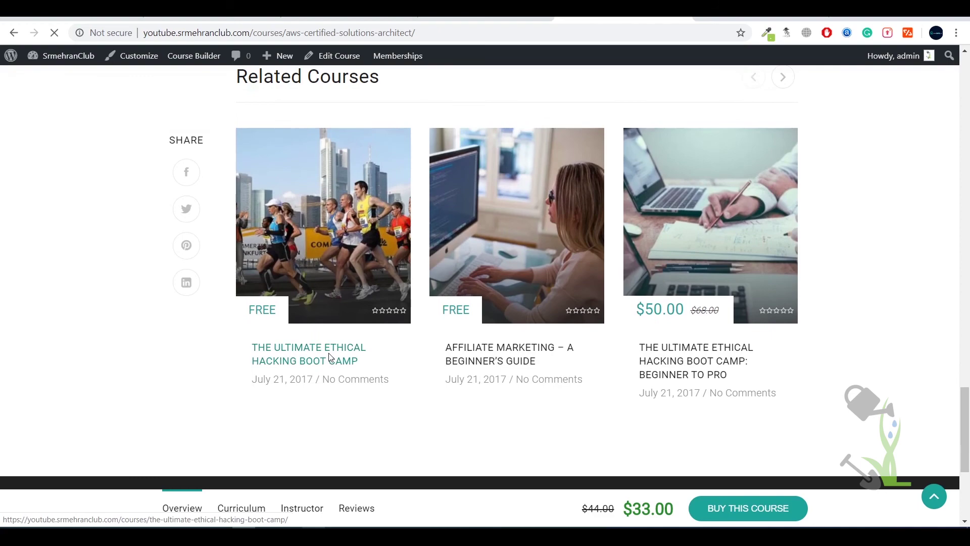
Step: Open The Ultimate Ethical Hacking Boot Camp page and jump to its Curriculum, Instructor and Reviews sections
left_click(330, 358)
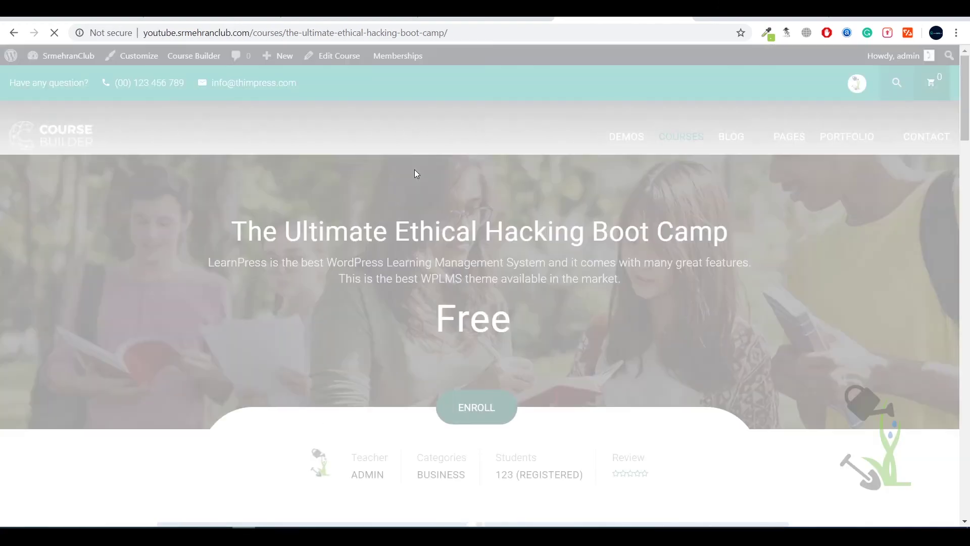
scroll(425, 184, "down", 20)
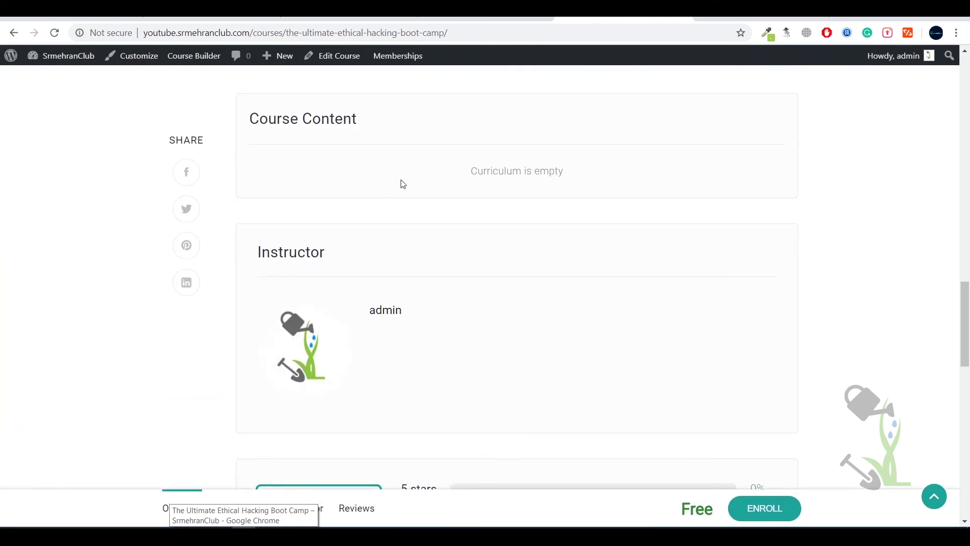
left_click(247, 514)
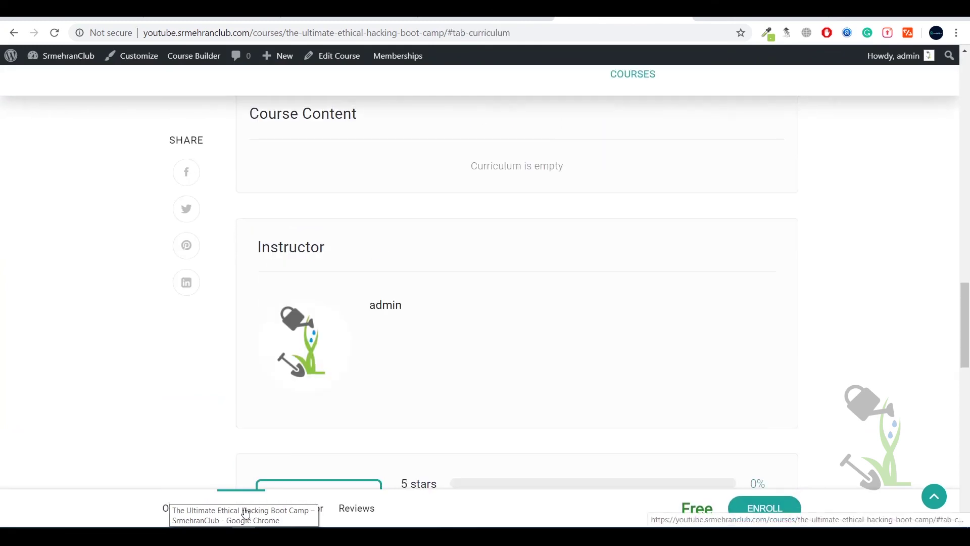
left_click(302, 507)
left_click(349, 508)
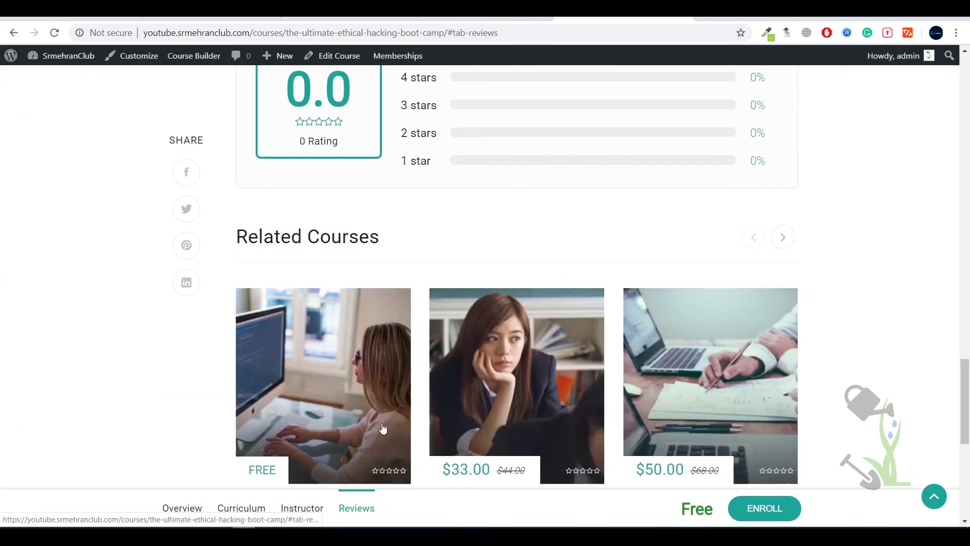
scroll(444, 306, "up", 15)
scroll(449, 298, "up", 4)
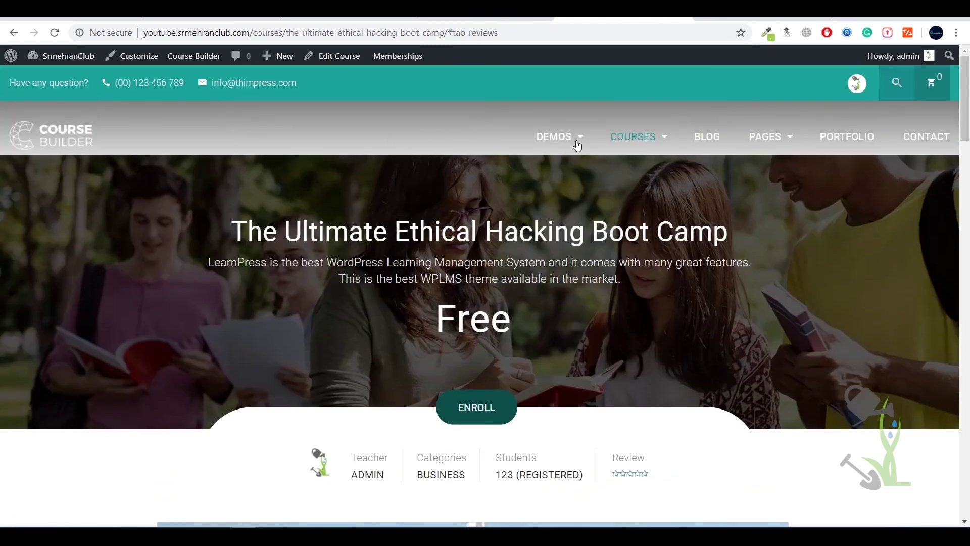
mouse_move(577, 145)
left_click(608, 196)
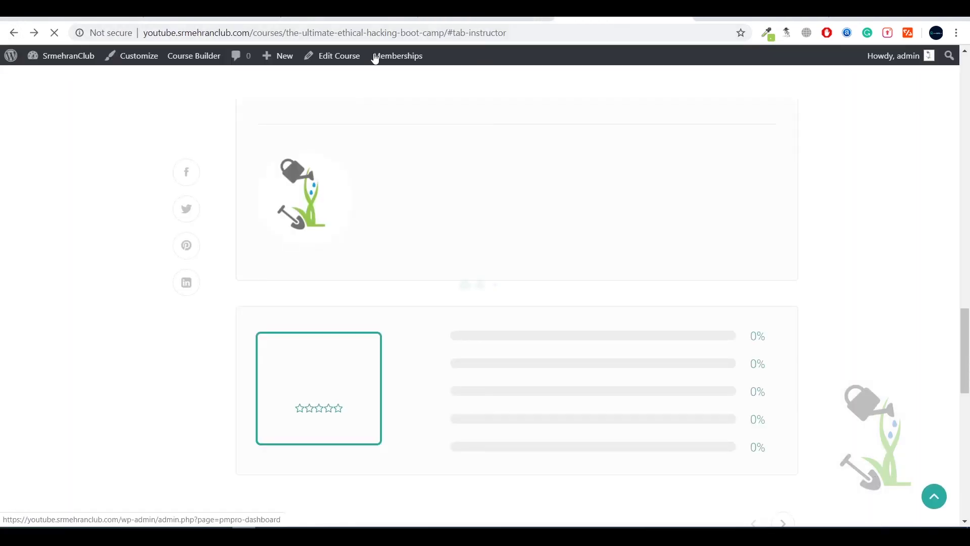
scroll(377, 186, "up", 15)
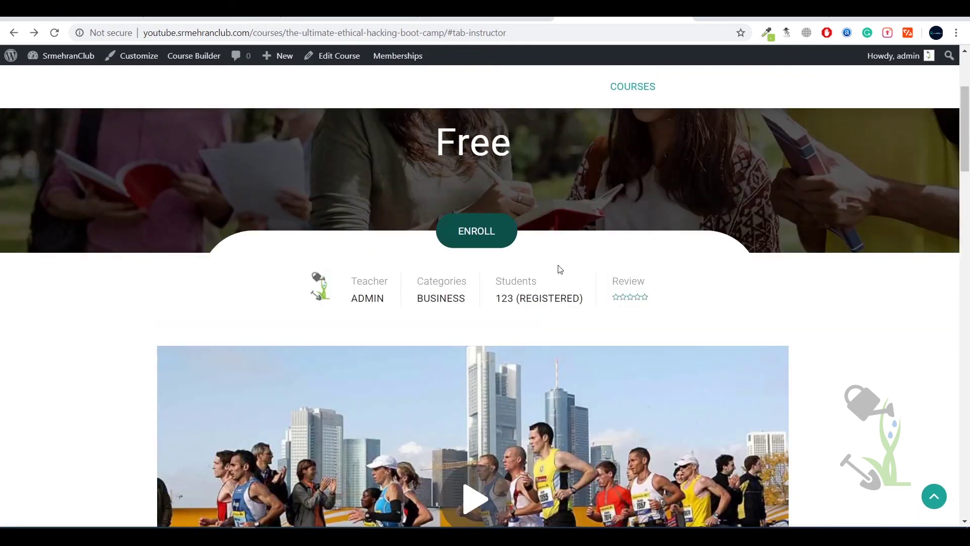
right_click(560, 270)
left_click(624, 422)
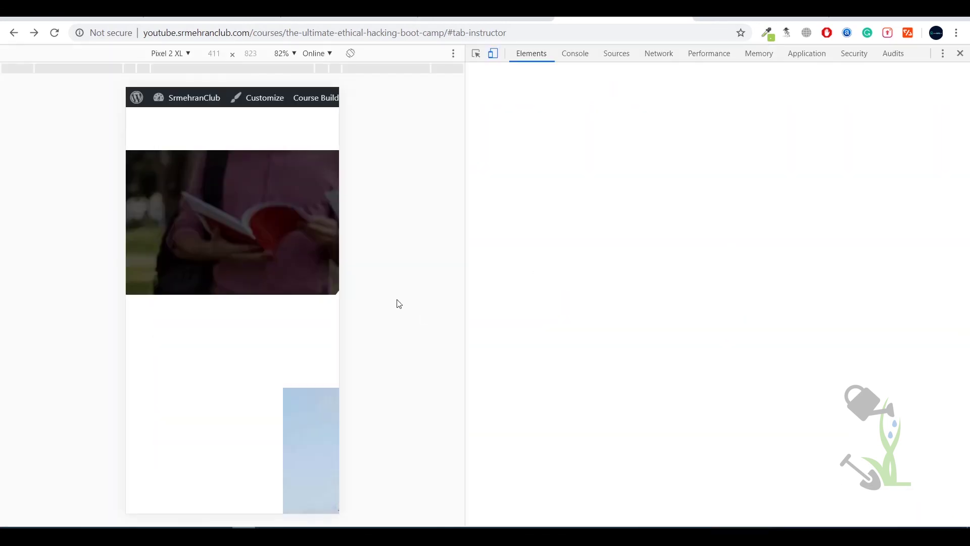
scroll(232, 304, "down", 15)
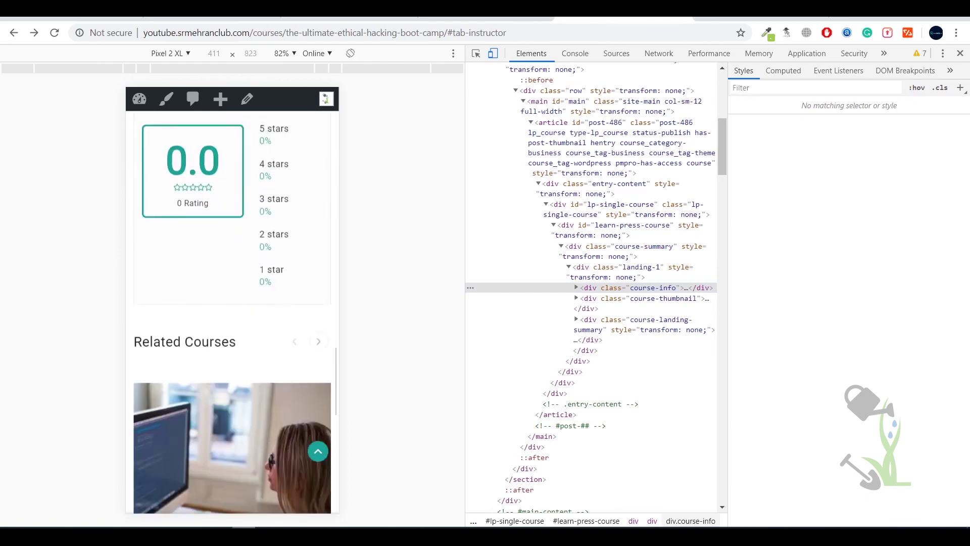
scroll(232, 303, "down", 10)
scroll(233, 313, "down", 3)
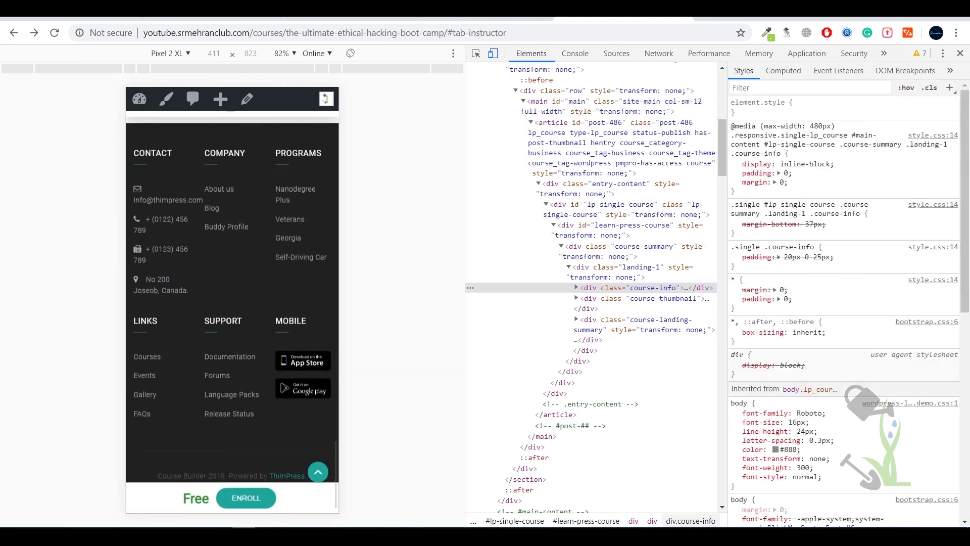
scroll(233, 304, "up", 15)
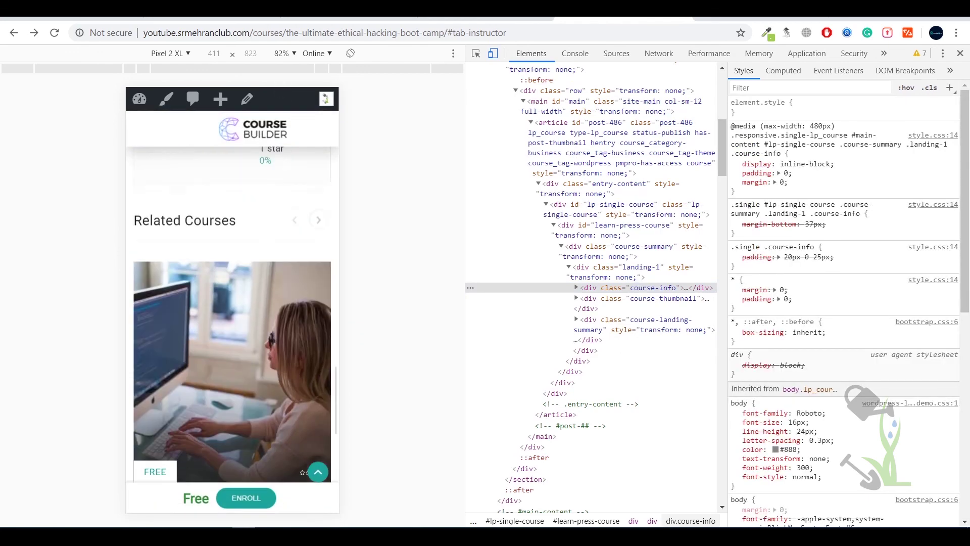
scroll(232, 303, "up", 10)
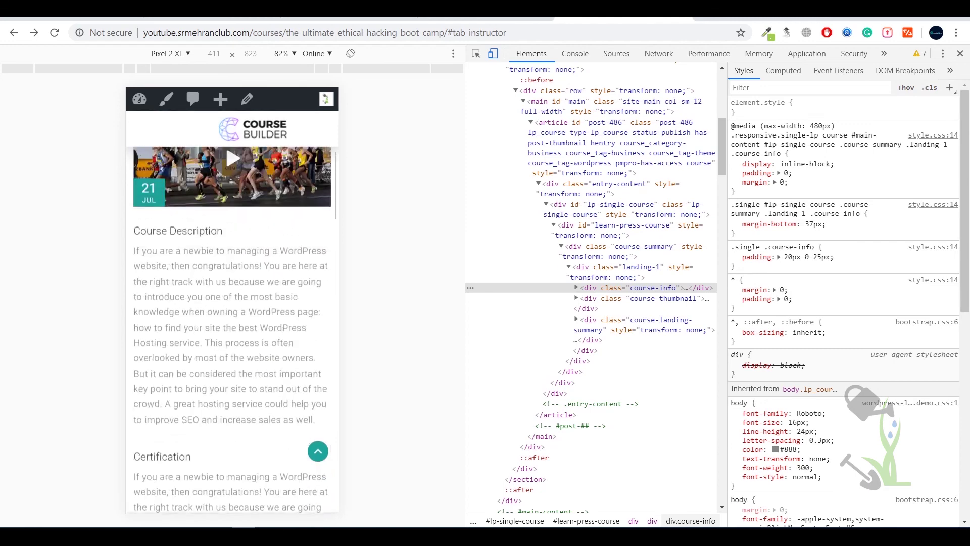
Step: Close DevTools and go from the course page to the site's homepage through the PAGES menu
left_click(961, 53)
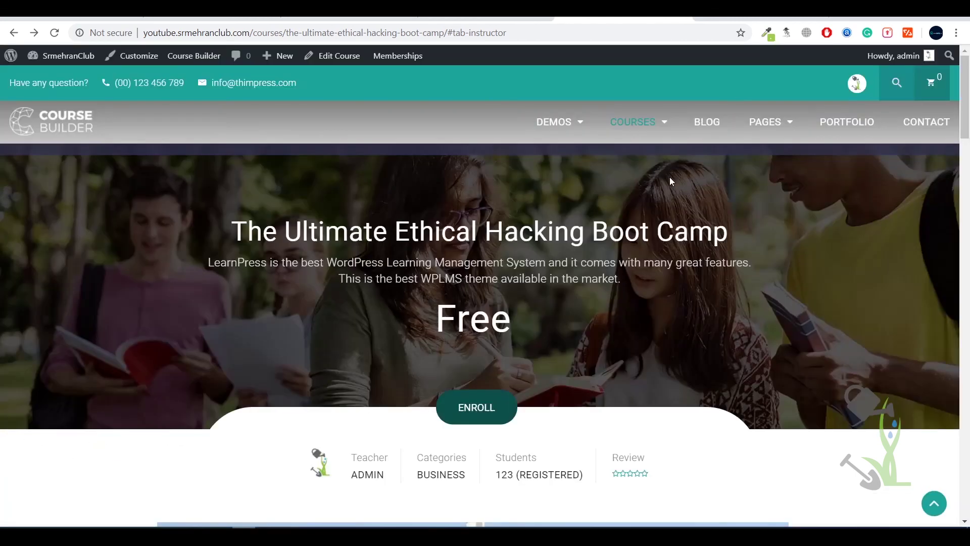
mouse_move(789, 136)
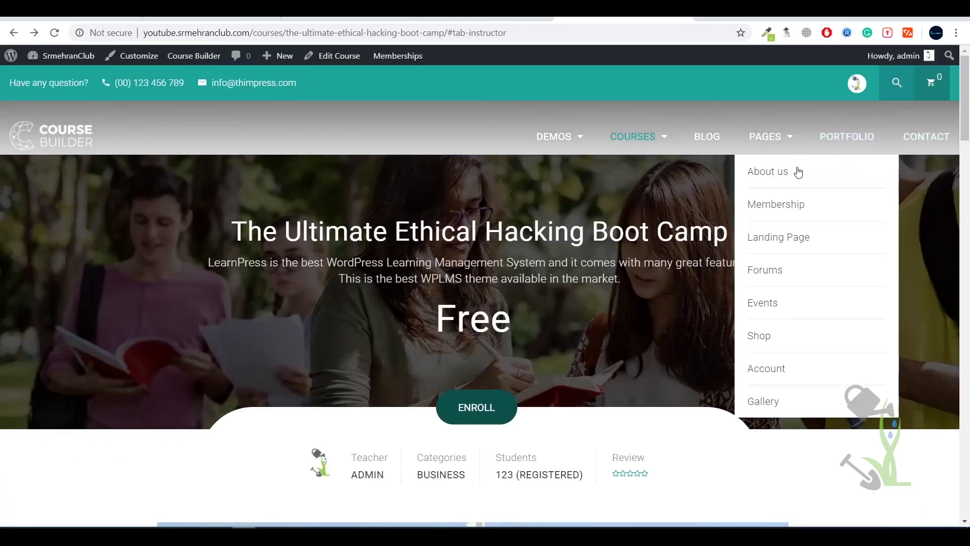
left_click(713, 178)
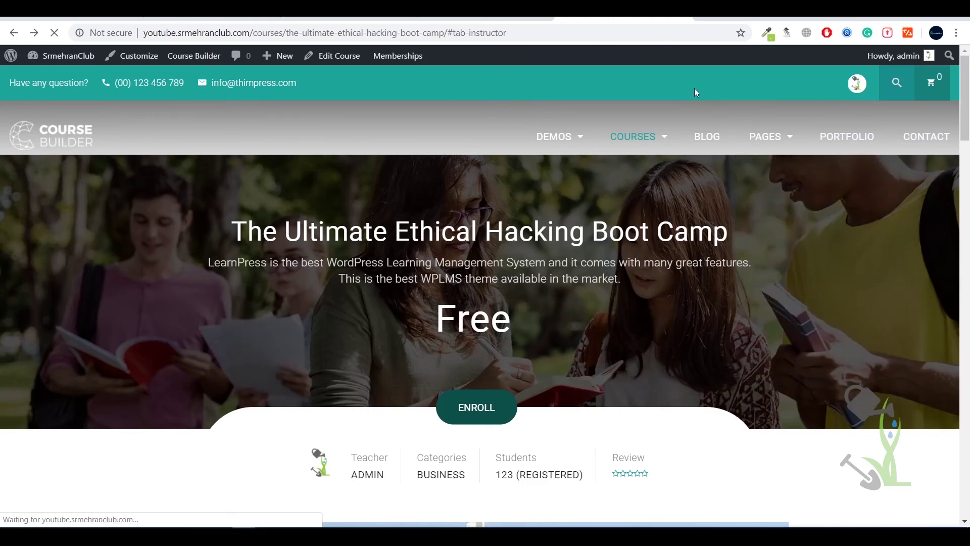